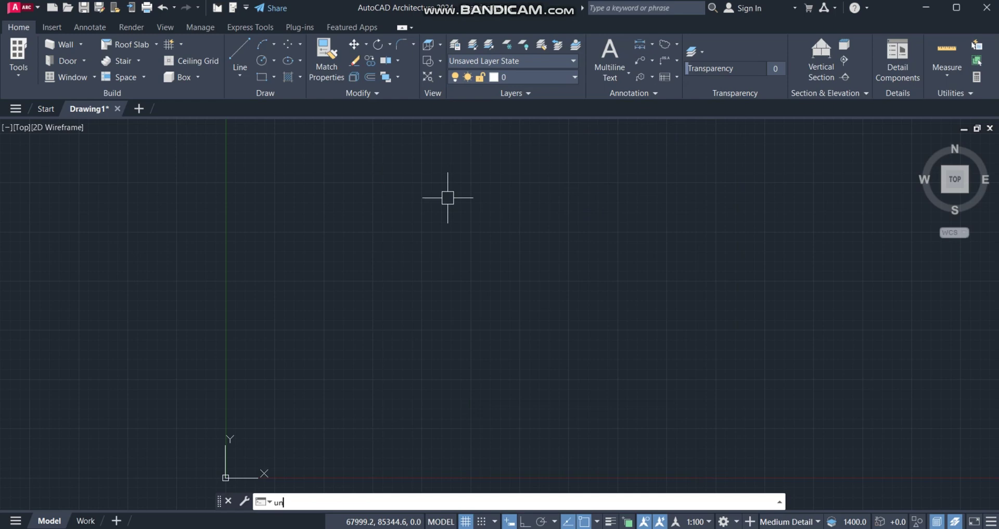
# Step: Set the drawing units to inches with Architectural length type, rescaling both modelspace and paperspace objects to match
pyautogui.write('its')
pyautogui.press('Return')
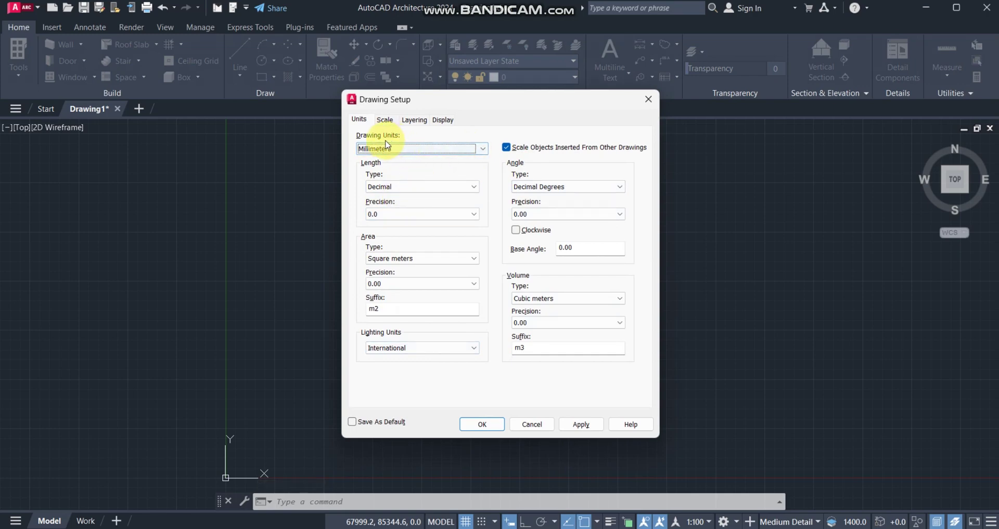
pyautogui.click(412, 150)
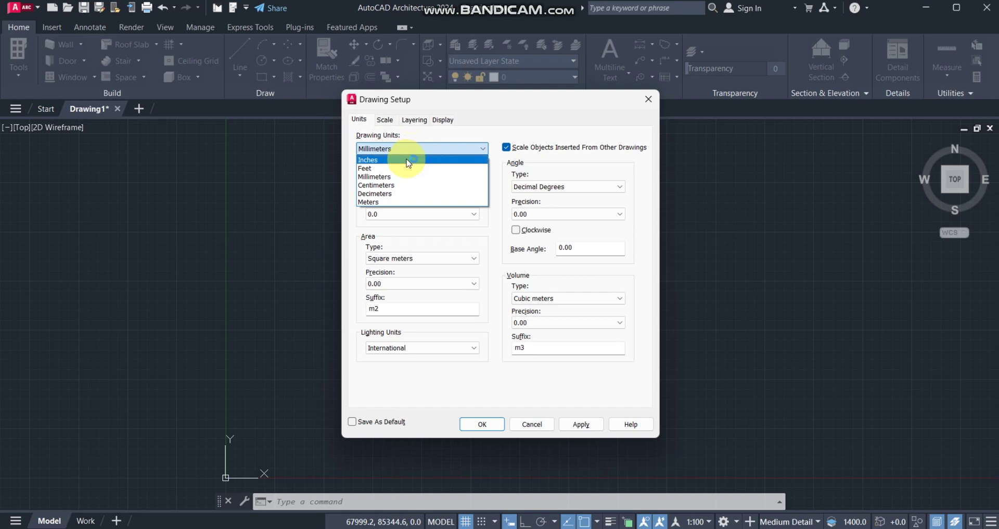
pyautogui.click(409, 161)
pyautogui.click(425, 188)
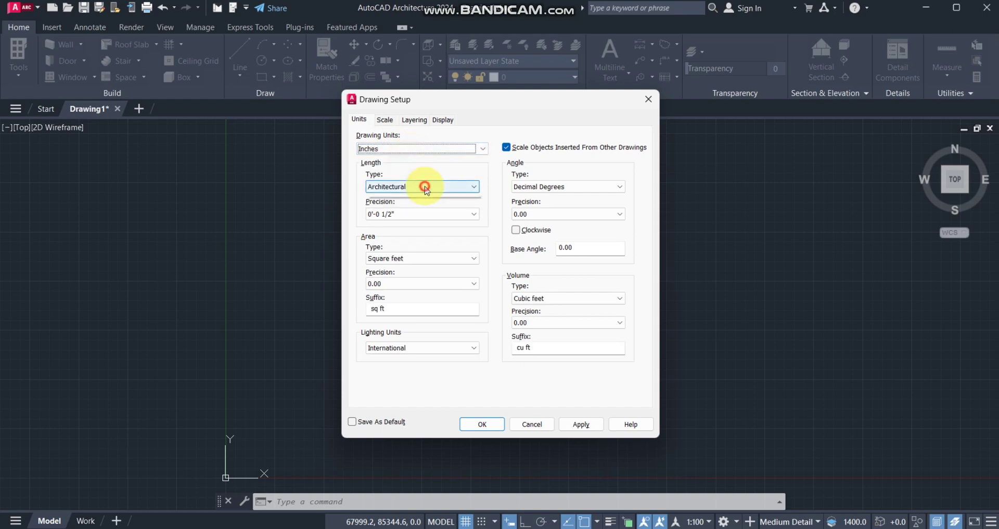
pyautogui.click(427, 188)
pyautogui.click(440, 216)
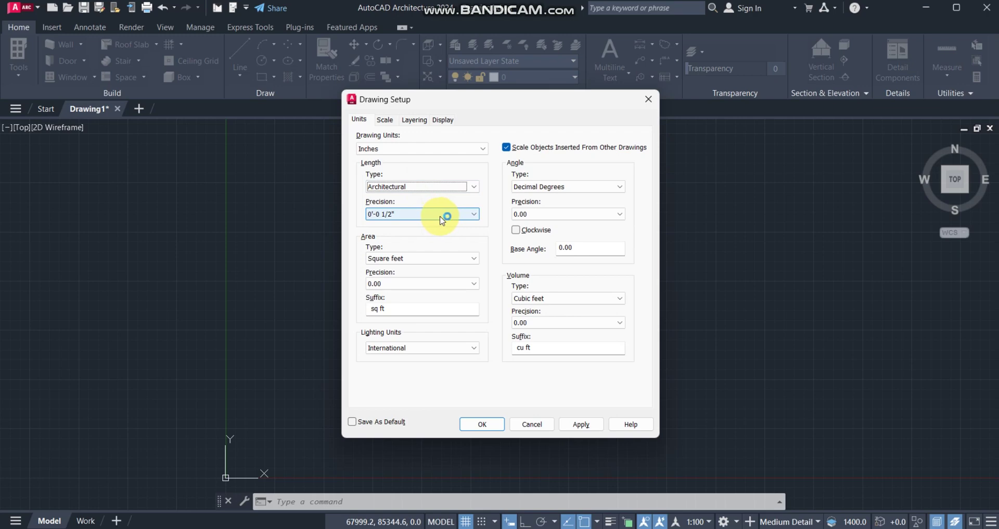
pyautogui.click(482, 424)
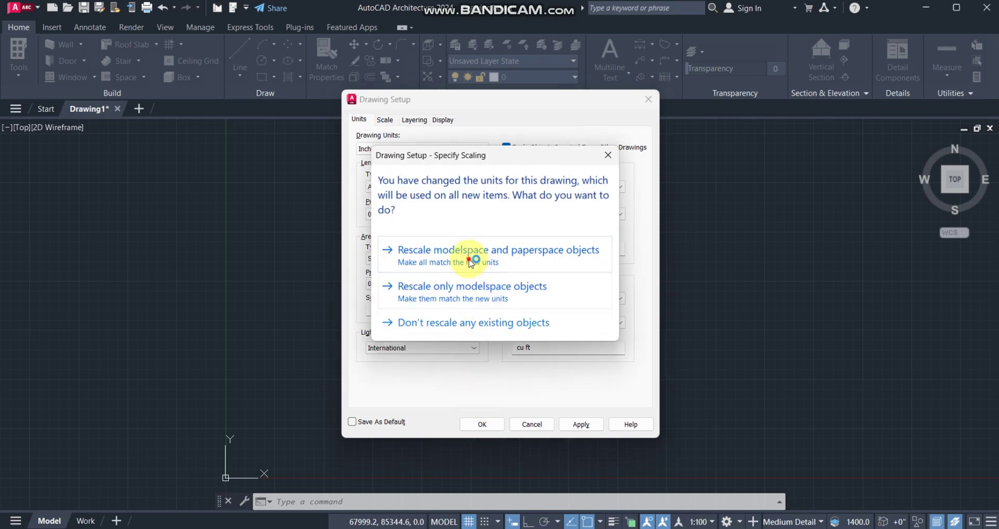
pyautogui.click(469, 259)
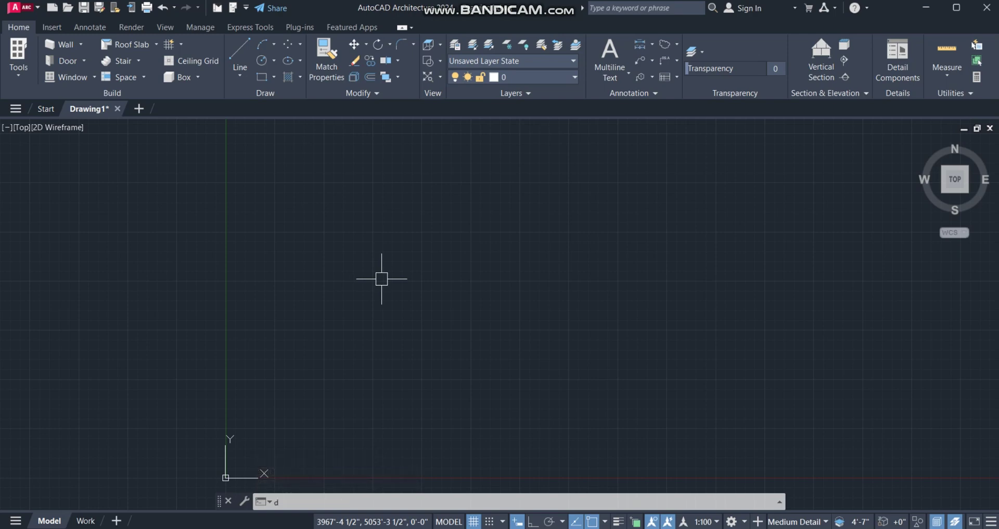
# Step: Open the Annotative-UK dimension style overrides for editing and set the dimension line and extension line colors to red
pyautogui.write('d')
pyautogui.press('Return')
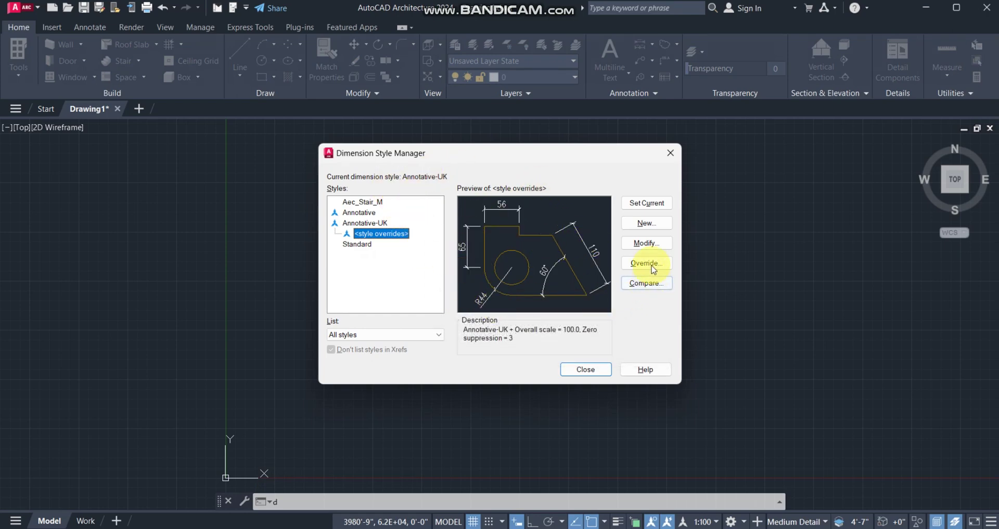
pyautogui.click(647, 243)
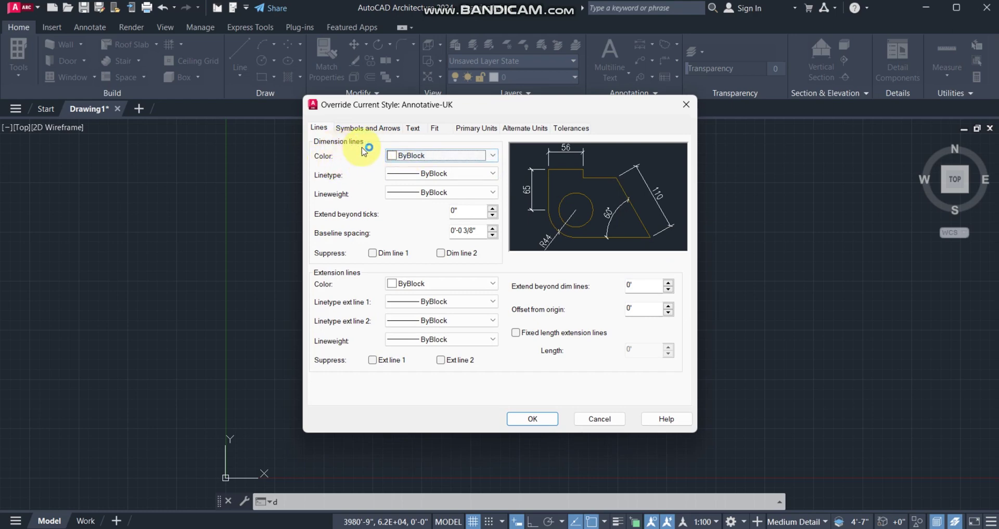
pyautogui.click(558, 161)
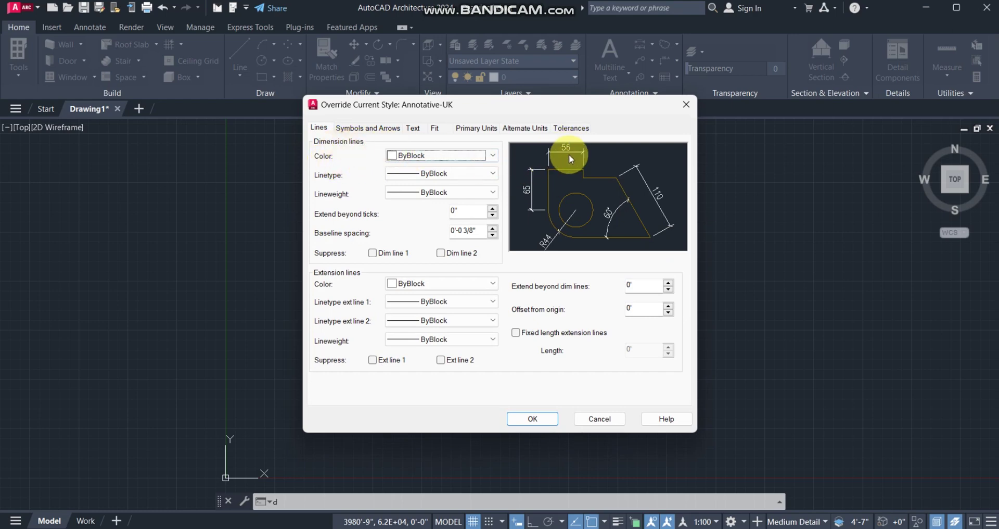
pyautogui.click(478, 157)
pyautogui.click(467, 193)
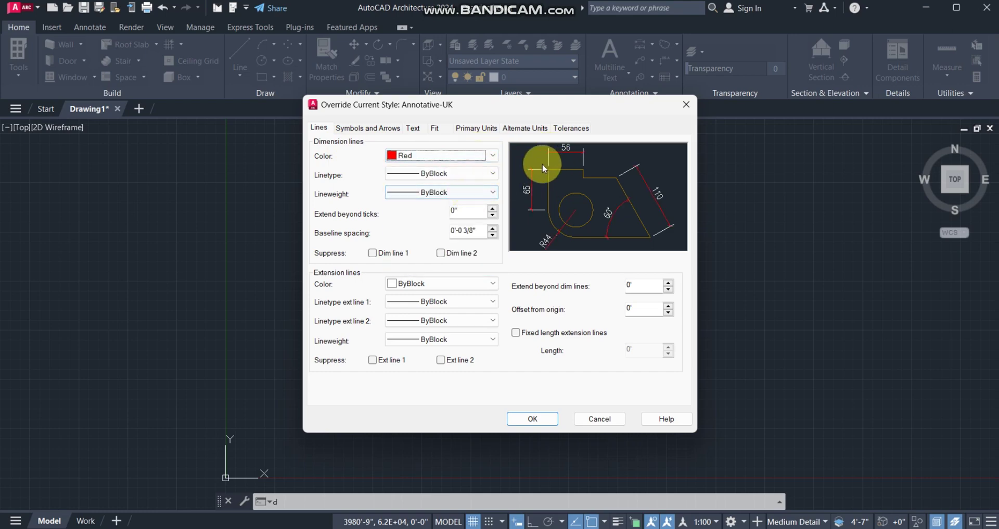
pyautogui.click(536, 202)
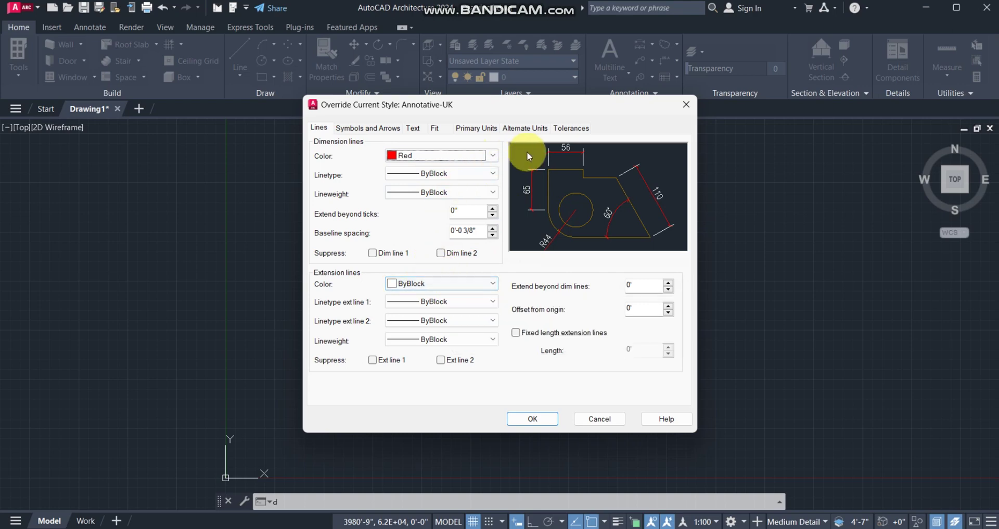
pyautogui.click(476, 283)
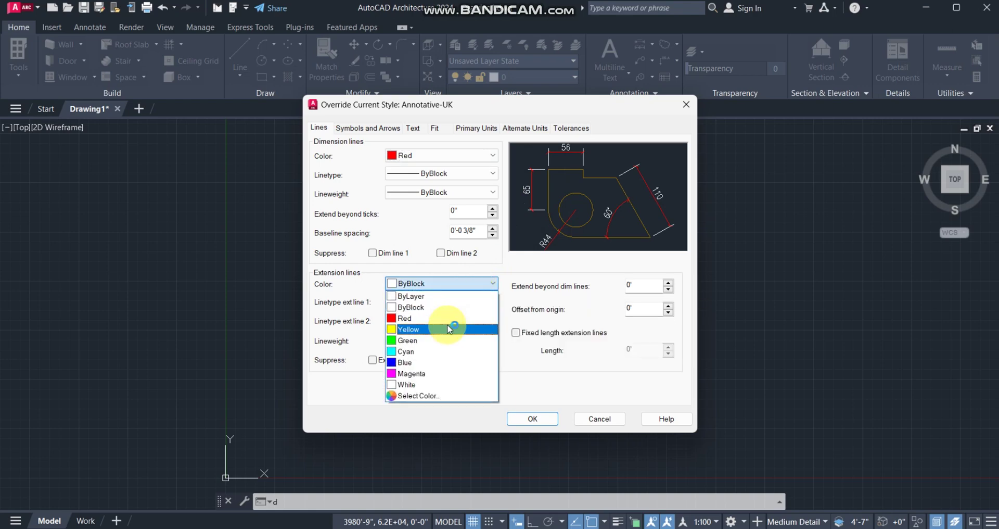
pyautogui.click(446, 321)
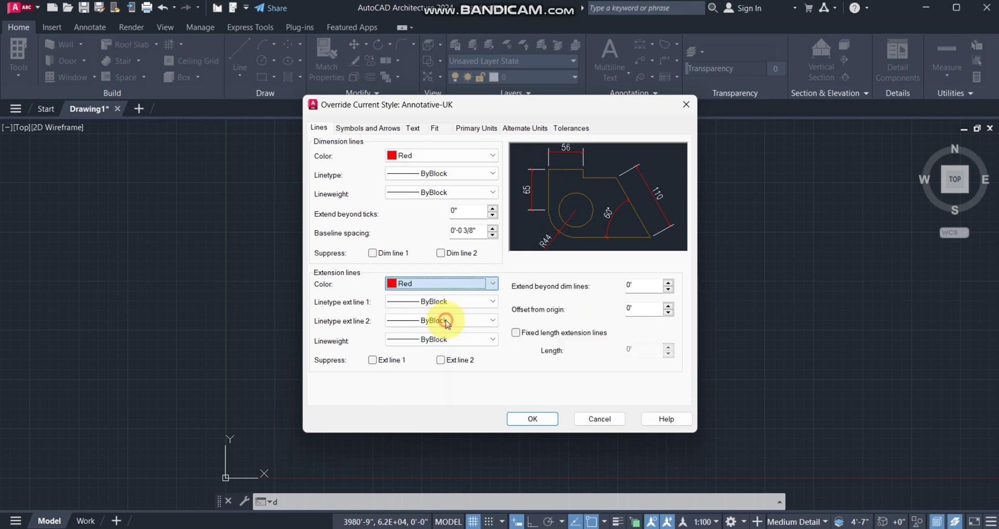
# Step: Keep Architectural tick as the first arrowhead in the dimension style override and set the arrow size to 6 inches
pyautogui.click(375, 130)
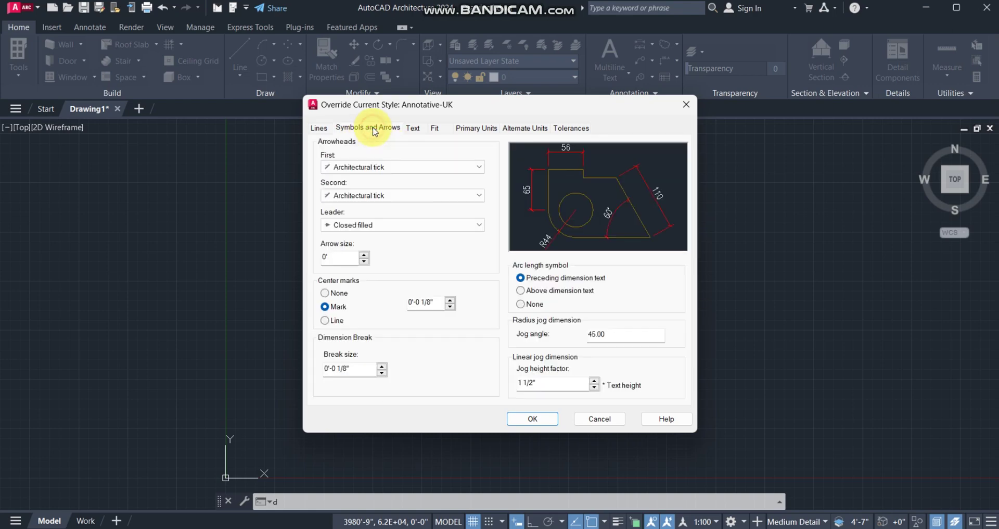
pyautogui.click(391, 170)
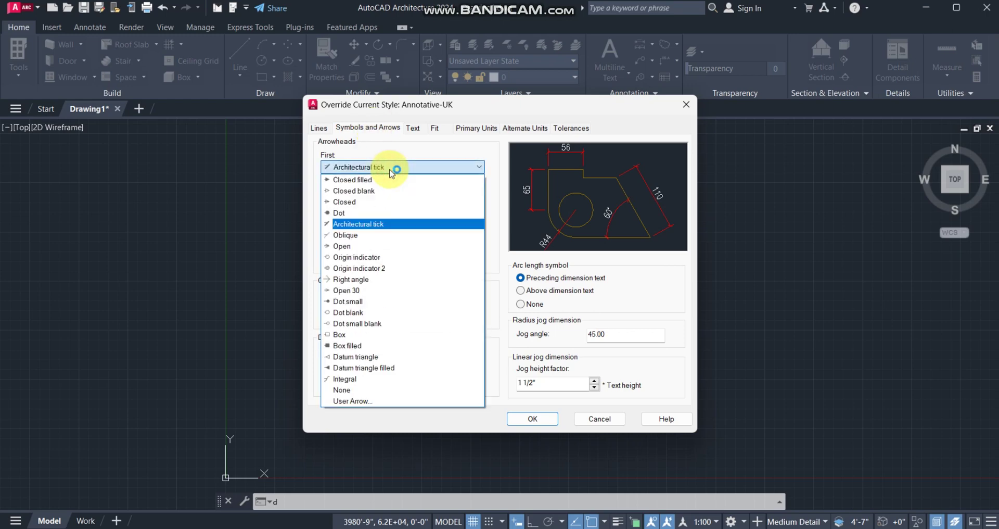
pyautogui.click(391, 167)
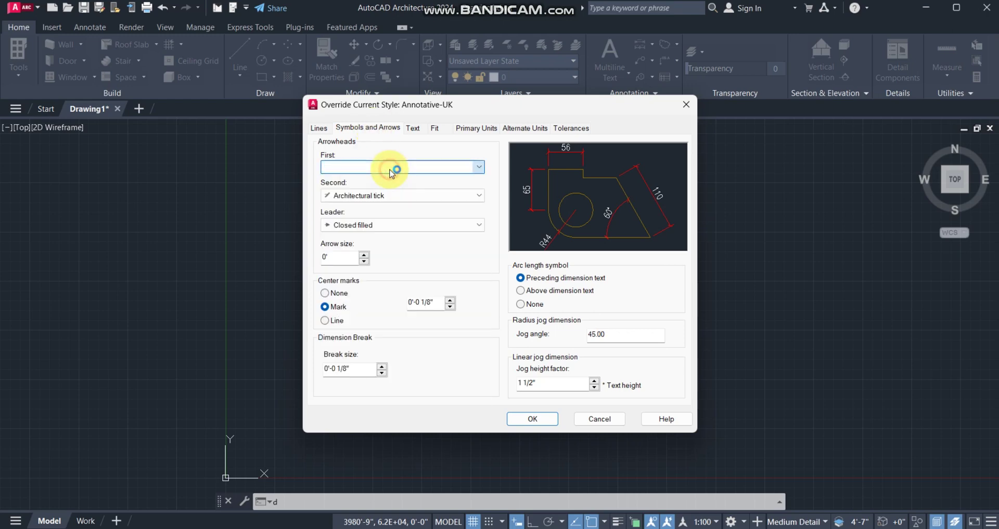
pyautogui.click(393, 226)
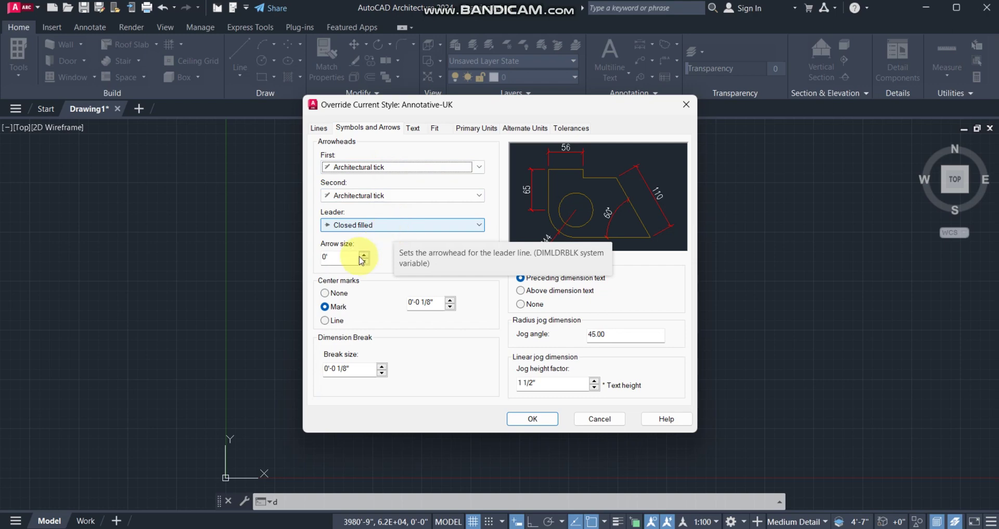
pyautogui.click(342, 257)
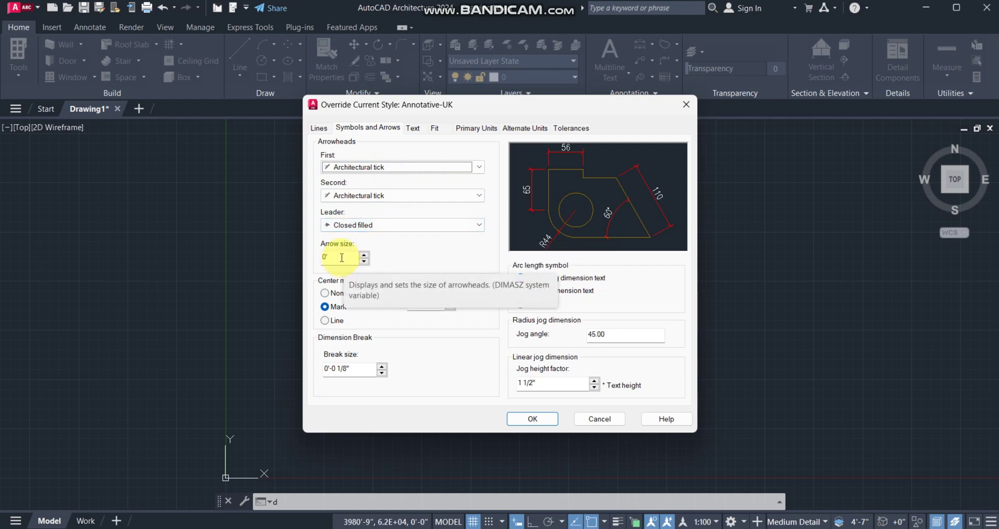
pyautogui.click(519, 178)
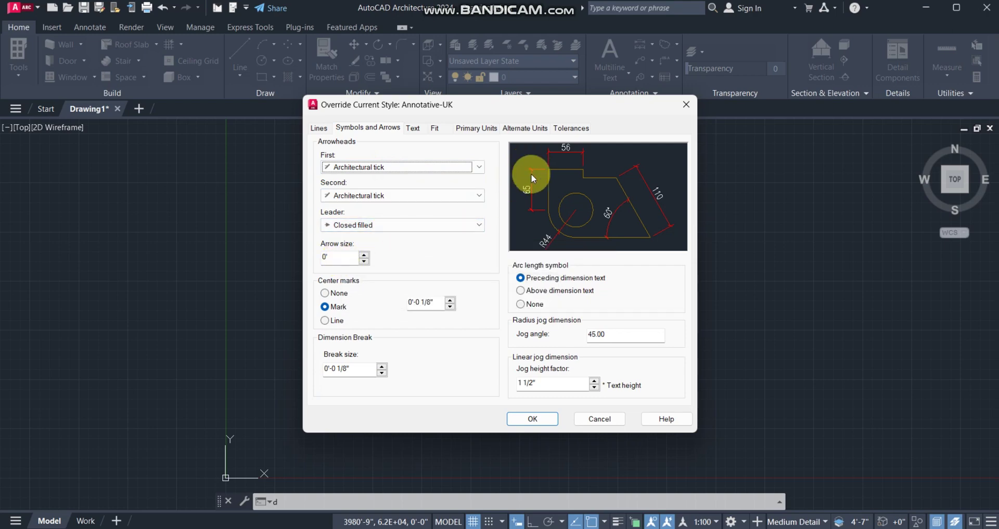
pyautogui.doubleClick(341, 257)
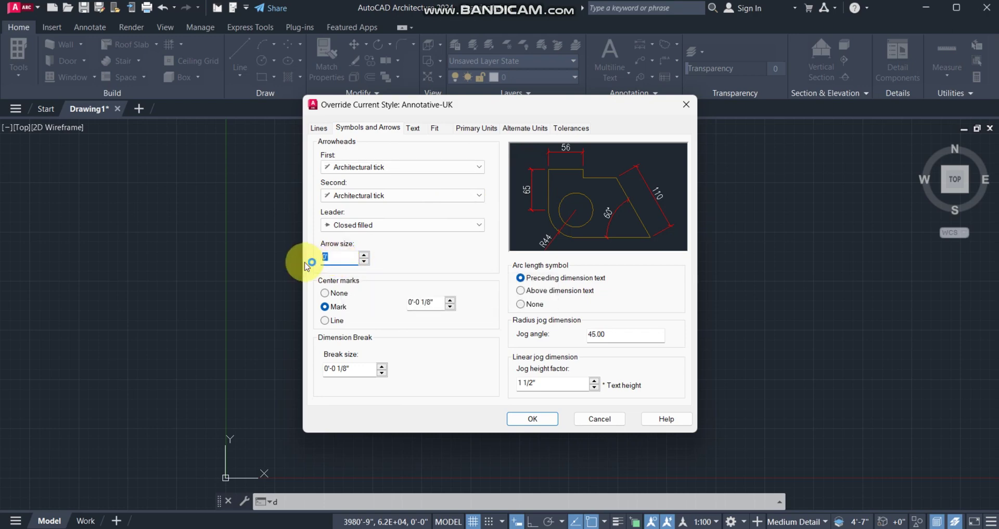
pyautogui.write('6')
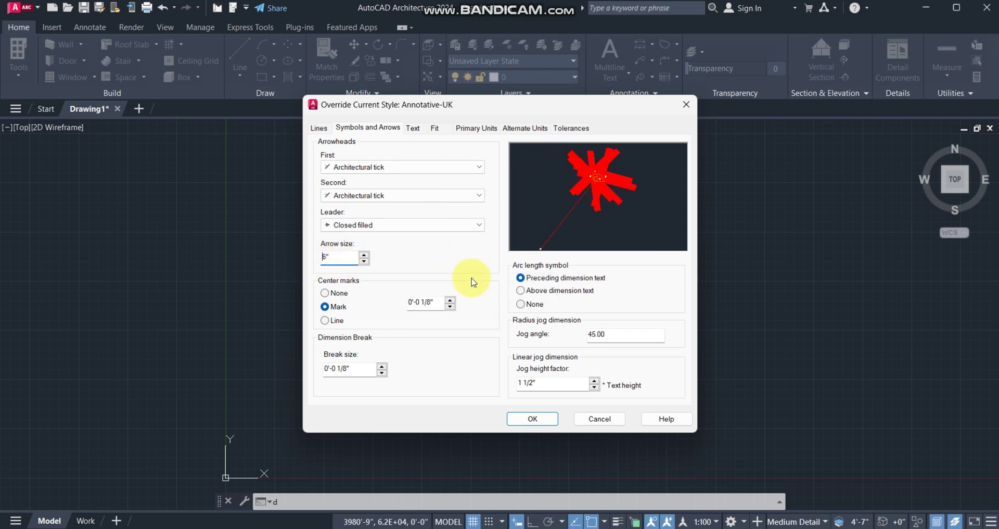
# Step: Open the Arch-Dim text style from the dimension text settings and change its font to Arial Narrow
pyautogui.click(414, 129)
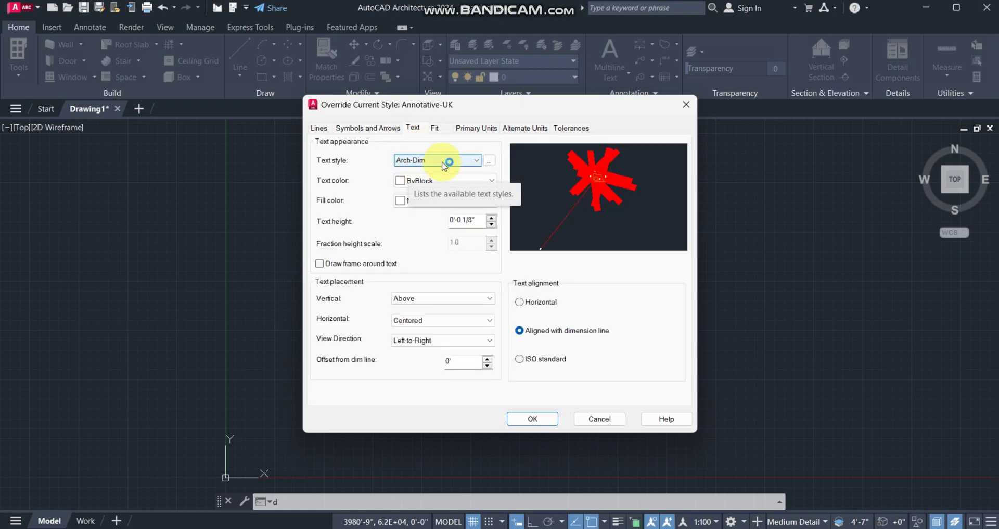
pyautogui.click(490, 163)
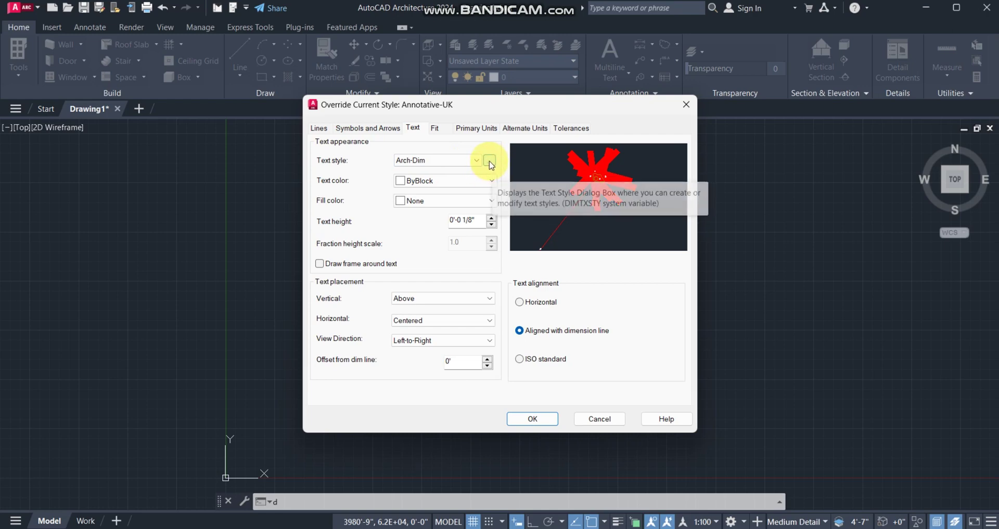
pyautogui.click(490, 161)
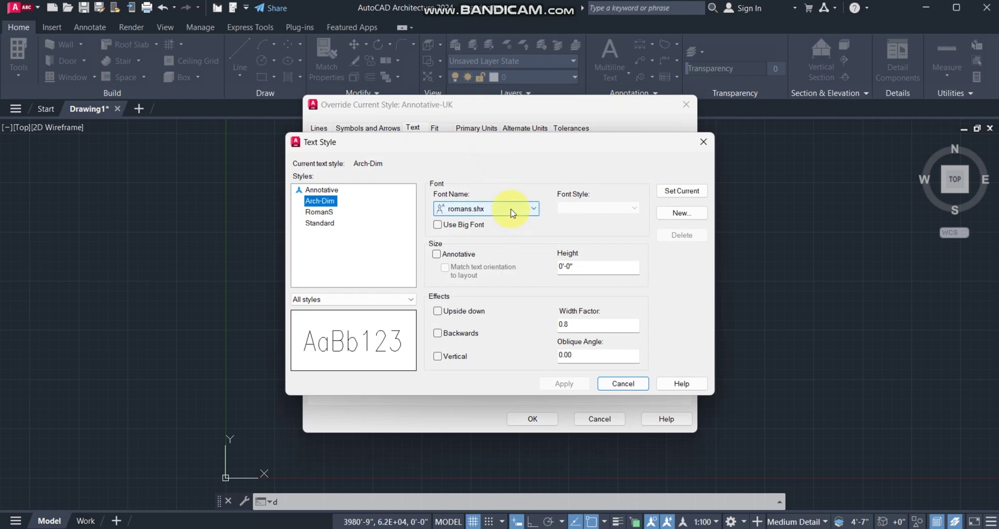
pyautogui.click(511, 207)
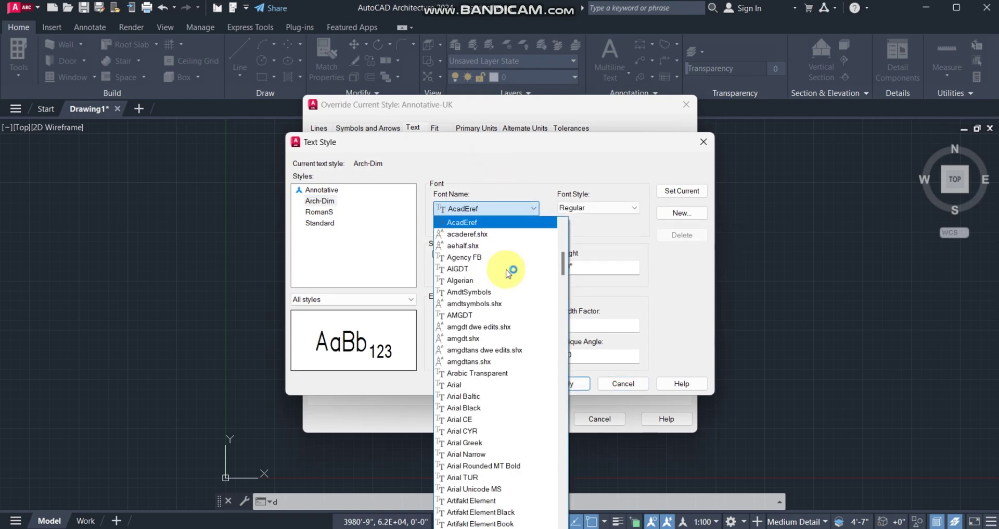
pyautogui.press('a')
pyautogui.press('a')
pyautogui.press('a')
pyautogui.press('a')
pyautogui.press('a')
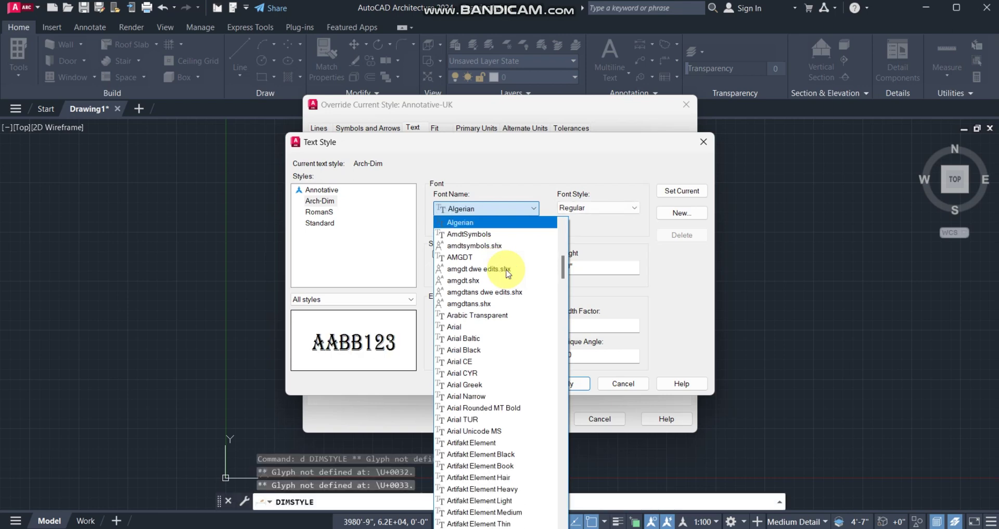
pyautogui.press('r')
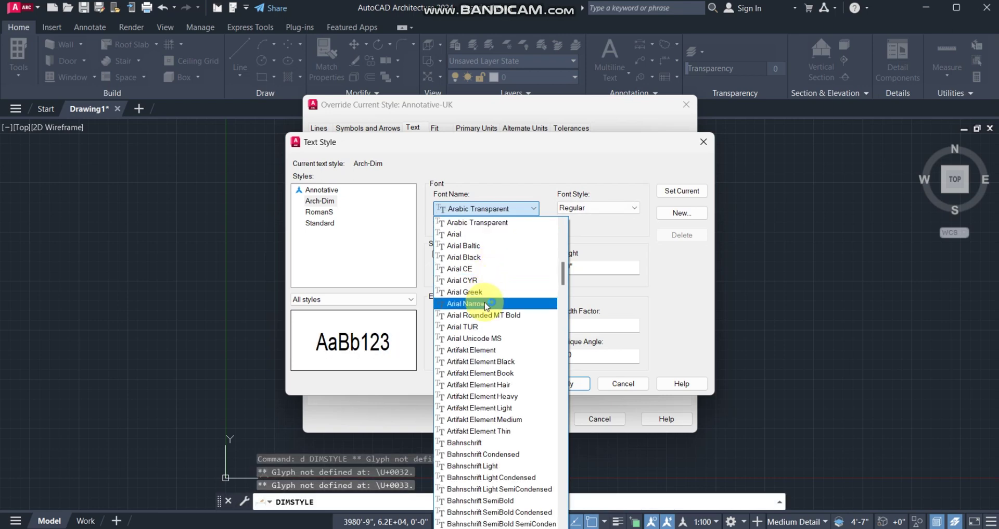
pyautogui.click(484, 304)
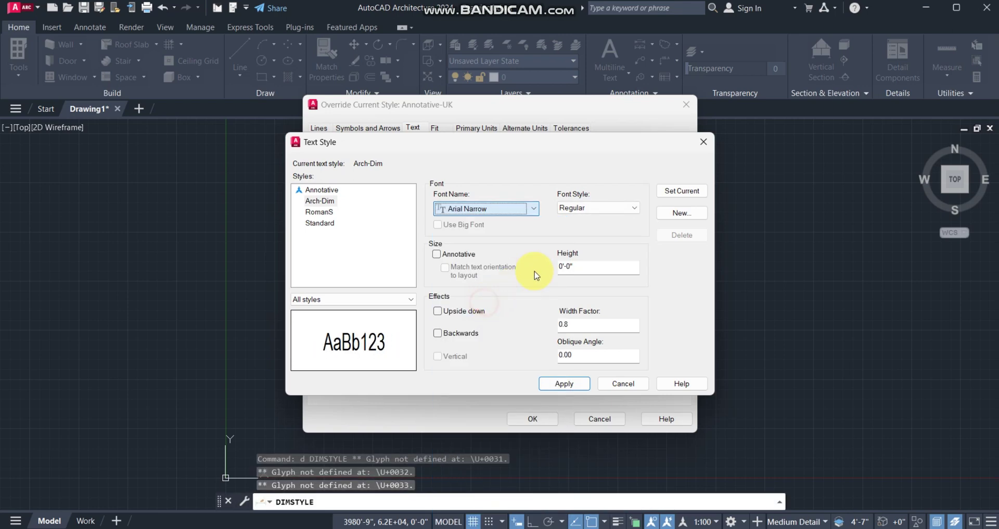
# Step: Set the Arch-Dim text height to 9 inches, apply it and return to the dimension style settings
pyautogui.doubleClick(592, 268)
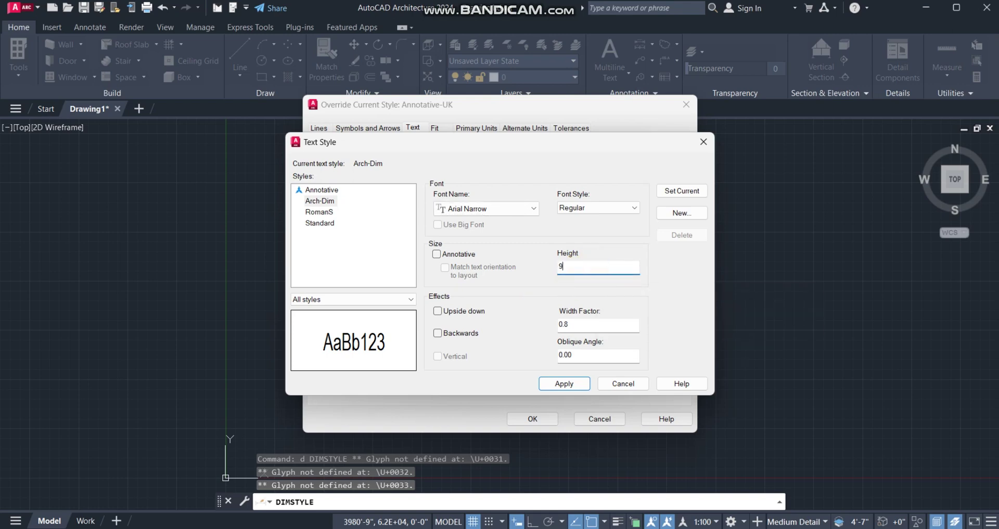
pyautogui.write('9')
pyautogui.press('Return')
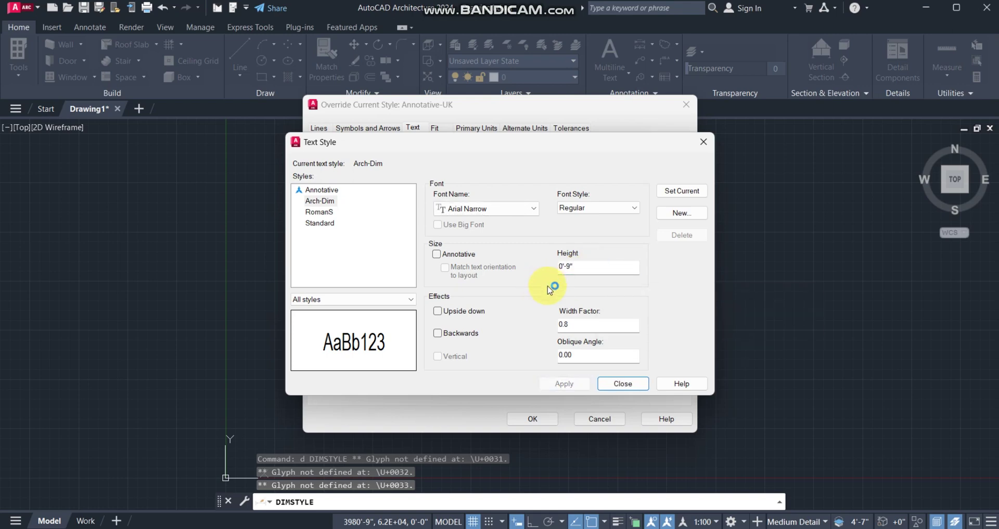
pyautogui.click(619, 383)
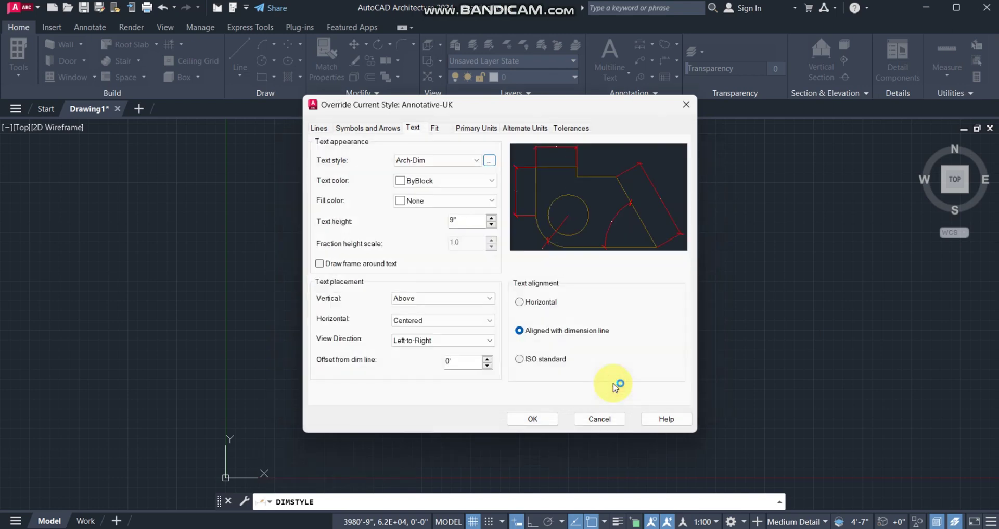
# Step: Set the unit format of the dimension style's primary linear dimensions to Architectural
pyautogui.click(439, 130)
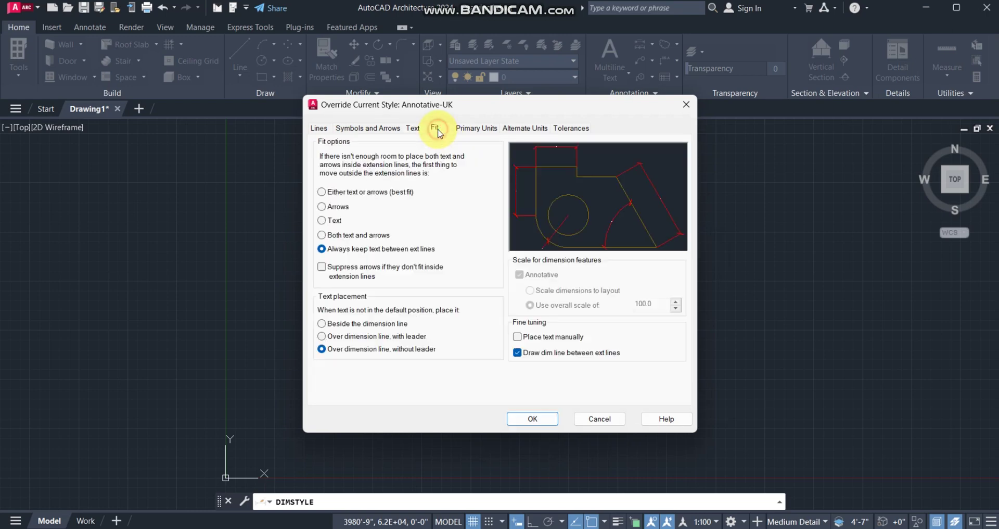
pyautogui.click(472, 131)
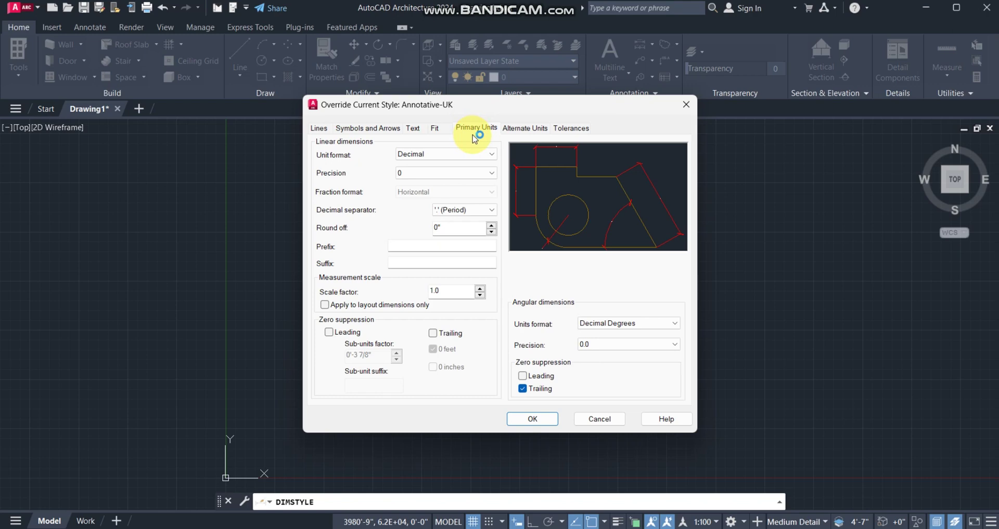
pyautogui.click(459, 155)
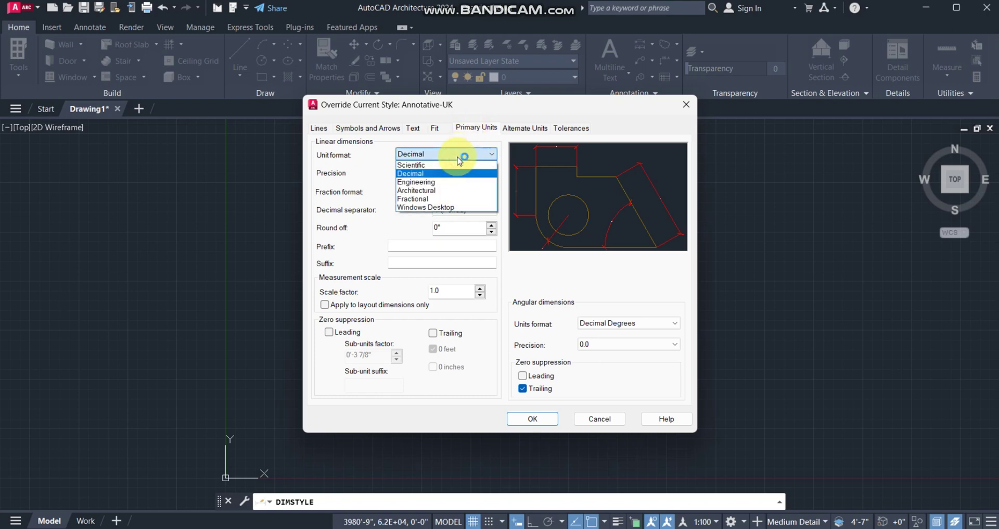
pyautogui.click(449, 191)
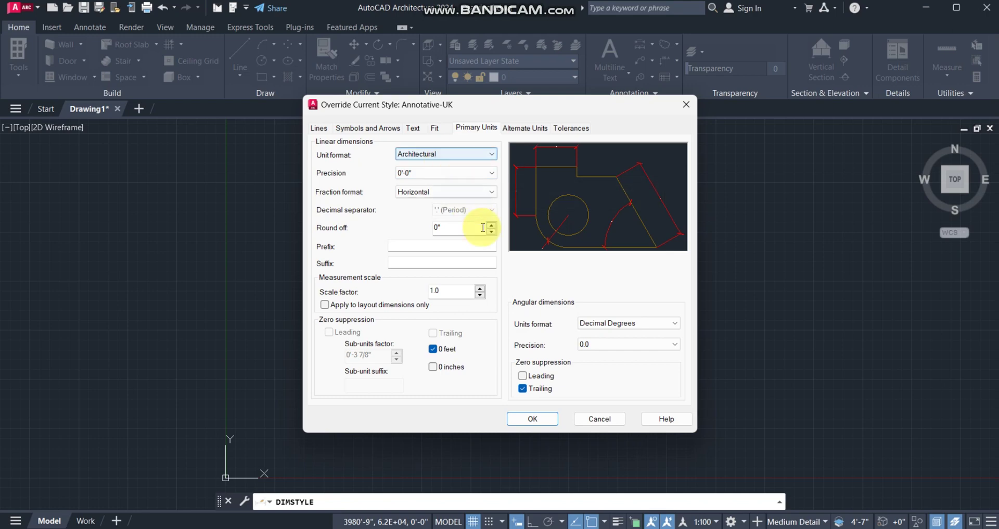
# Step: Accept the dimension style override settings and close the Dimension Style Manager
pyautogui.click(548, 419)
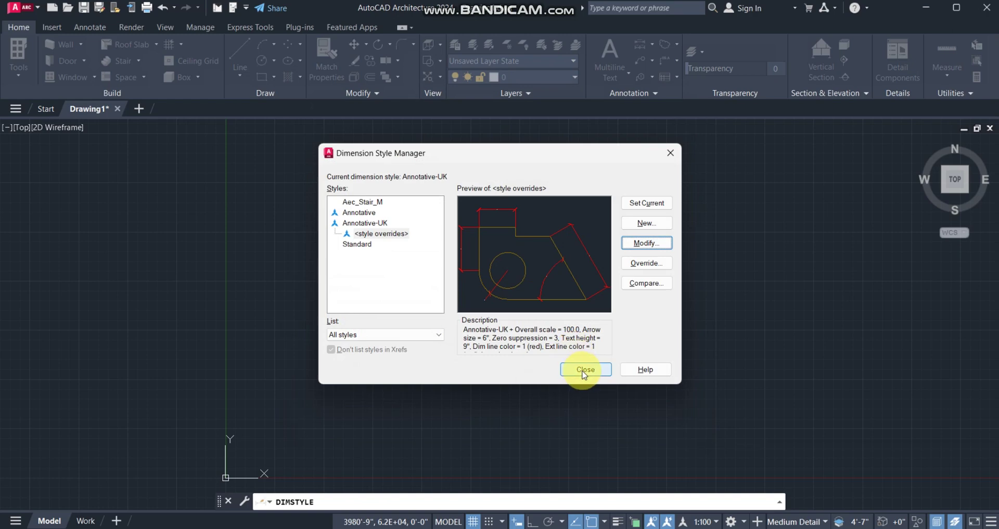
pyautogui.click(585, 369)
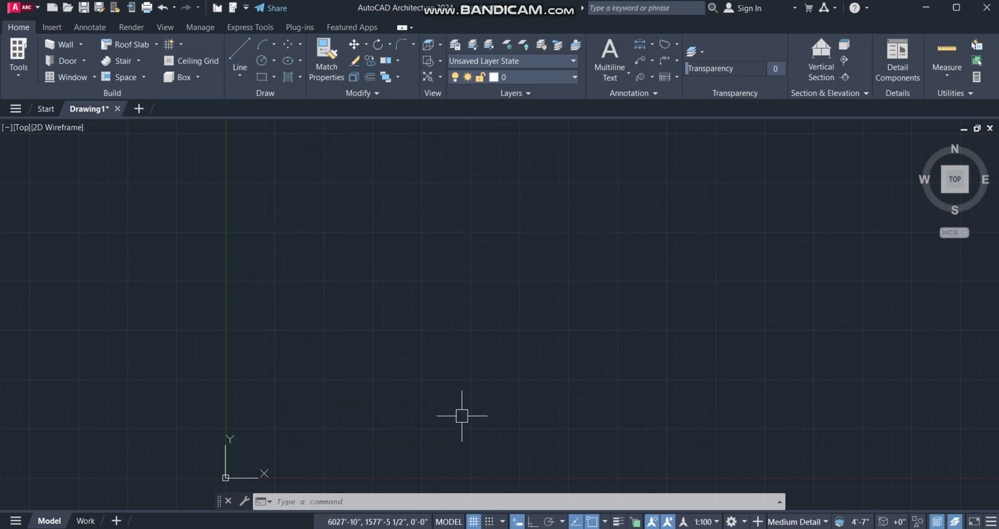
# Step: Turn the drawing grid display off and back on
pyautogui.click(475, 522)
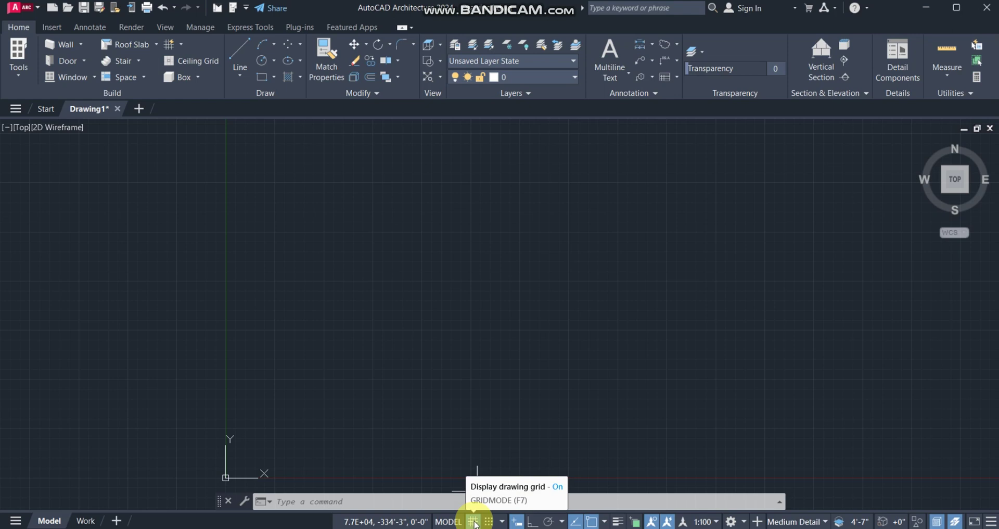
pyautogui.click(474, 522)
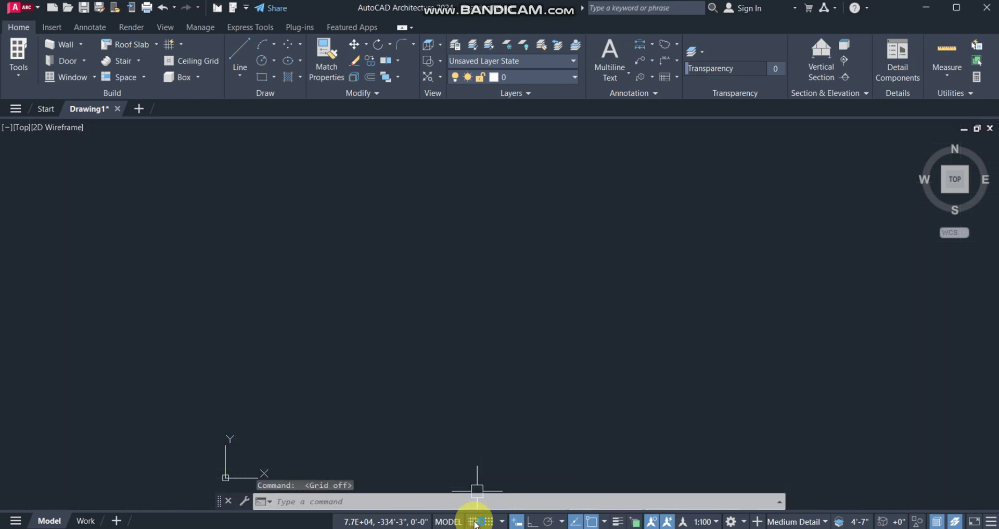
pyautogui.click(474, 521)
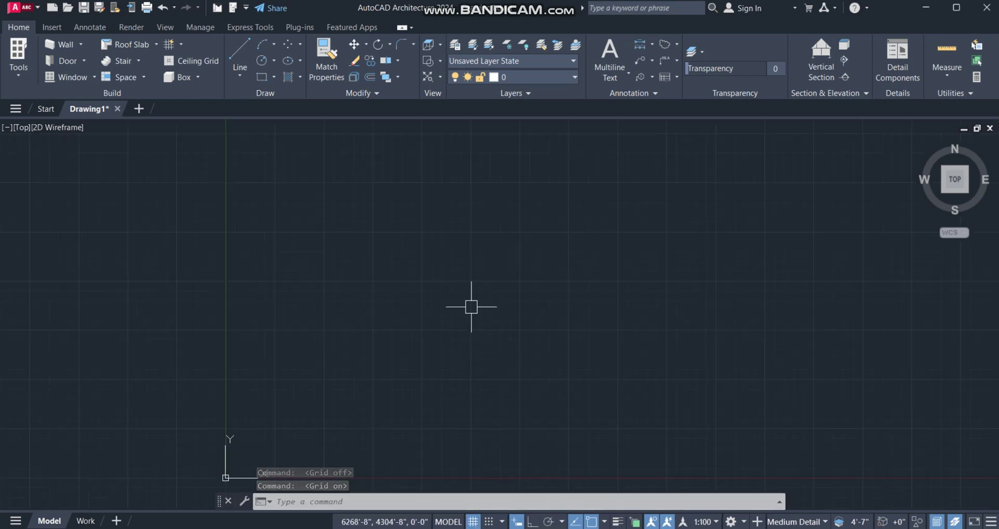
# Step: Draw an open chain of four connected slanted line segments freehand with the Line command
pyautogui.click(244, 58)
pyautogui.click(431, 257)
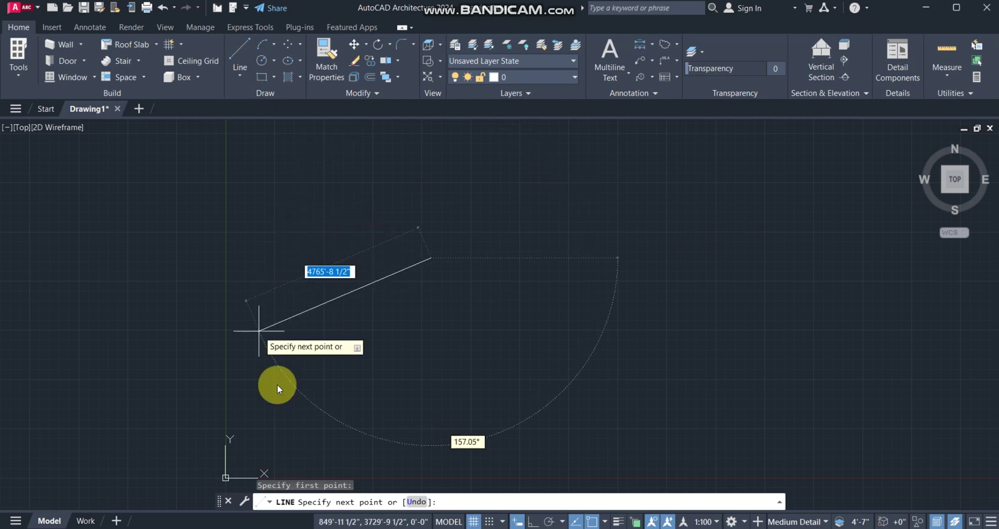
pyautogui.click(458, 394)
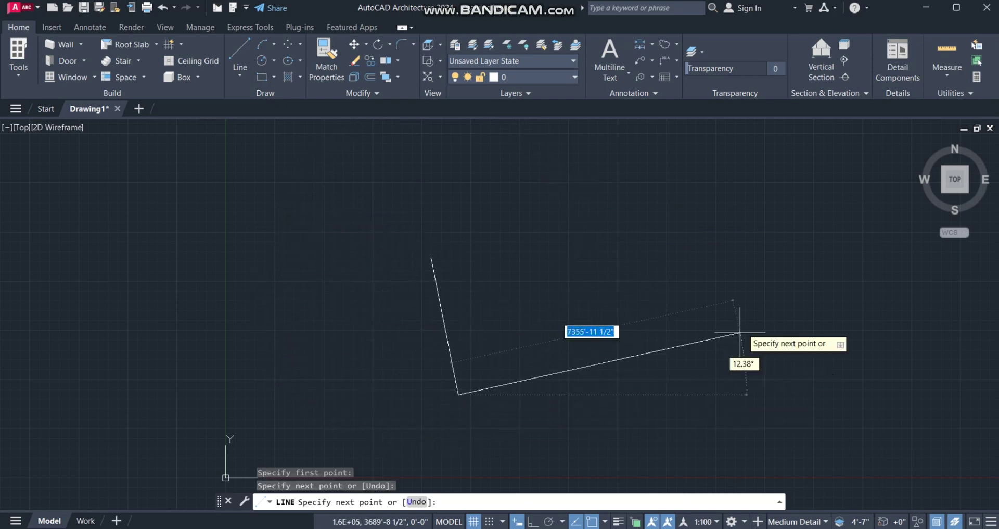
pyautogui.click(735, 284)
pyautogui.click(646, 223)
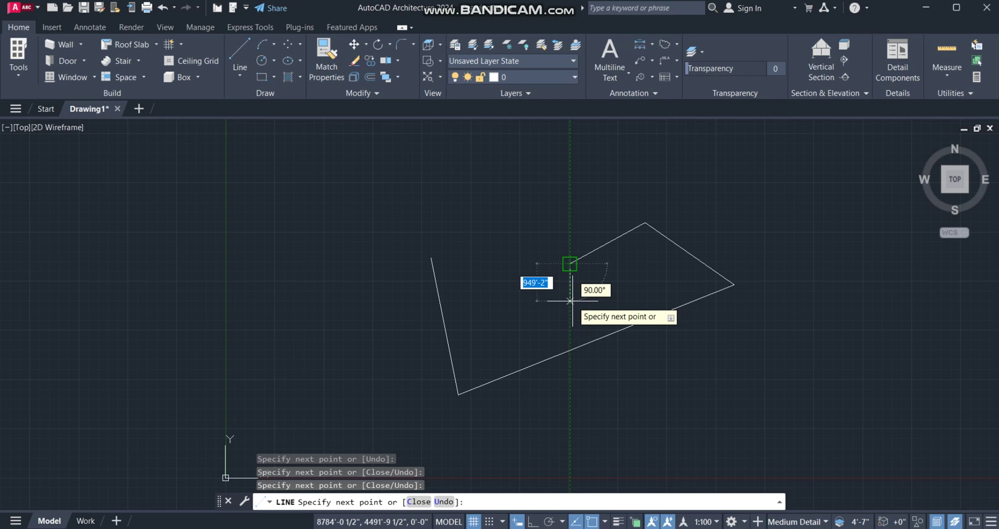
pyautogui.press('Escape')
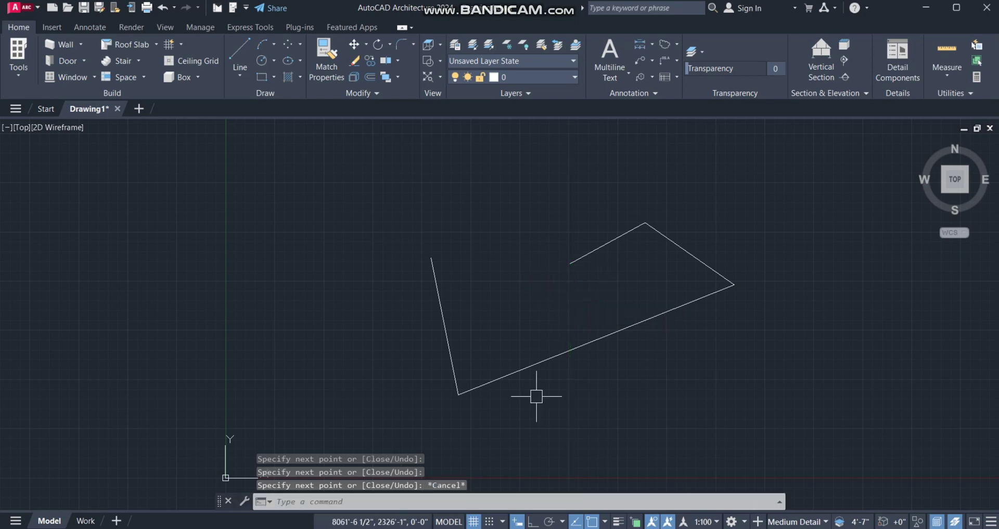
# Step: Turn on ortho mode and draw a chain of seven horizontal and vertical line segments from the open end of the upper slanted line
pyautogui.click(536, 521)
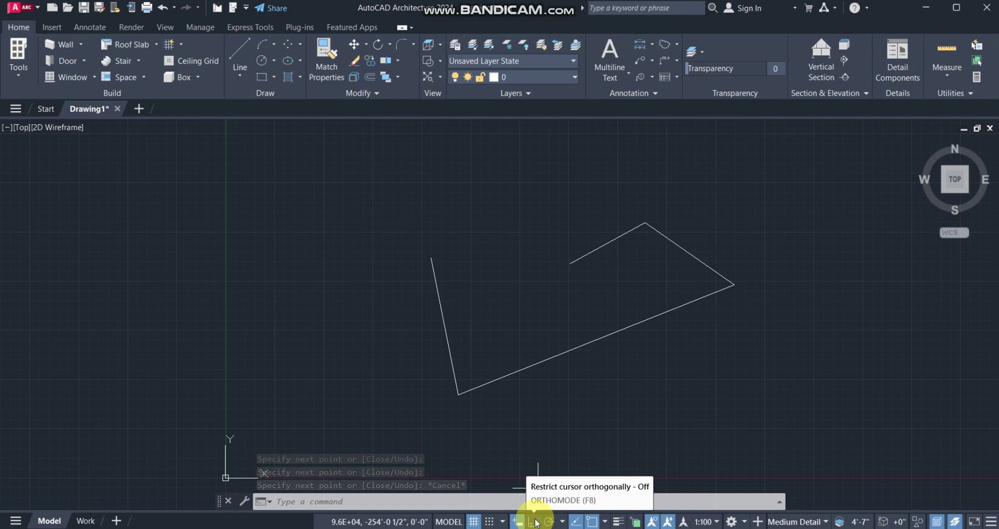
pyautogui.click(536, 521)
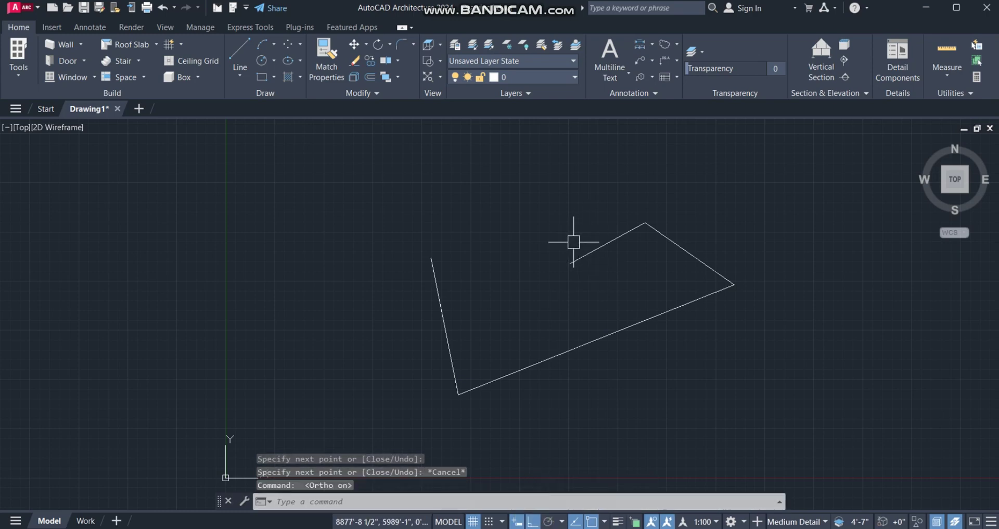
pyautogui.write('l')
pyautogui.press('Return')
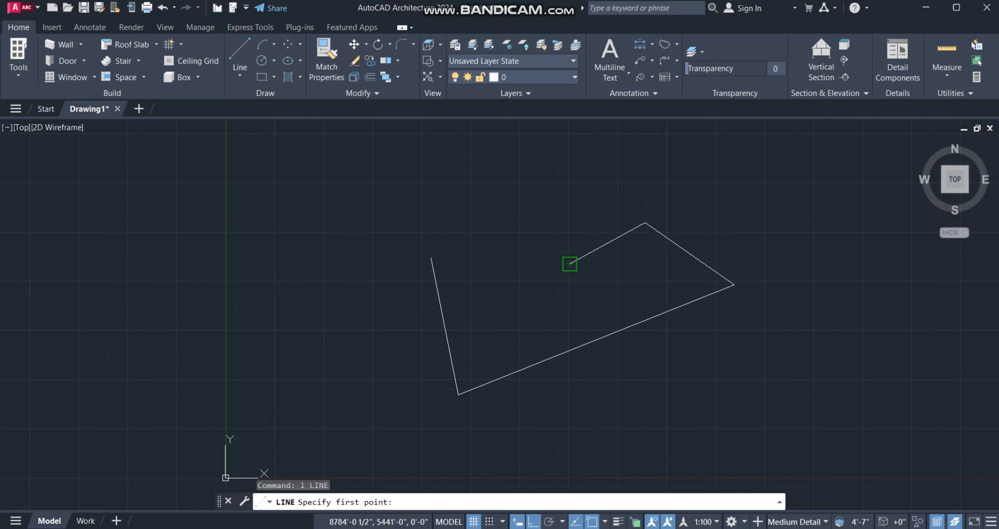
pyautogui.click(569, 264)
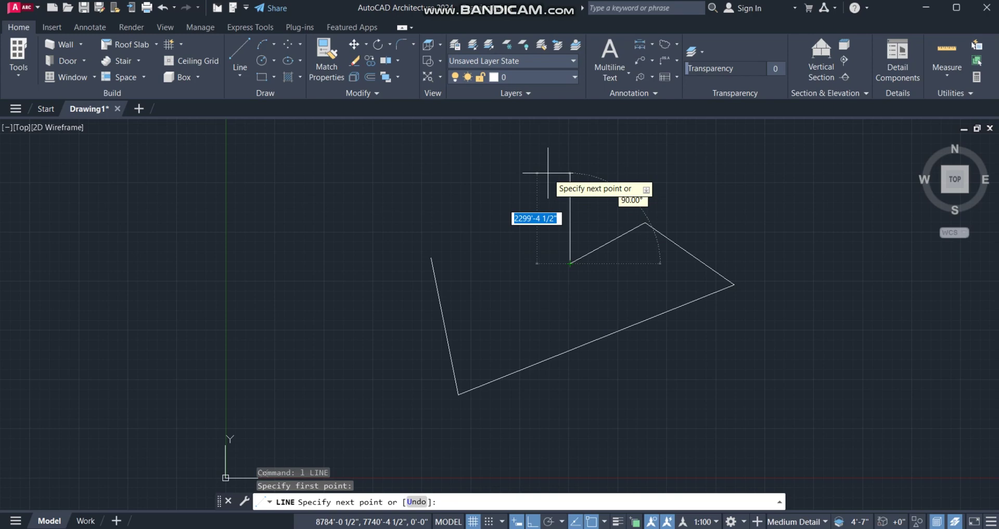
pyautogui.click(548, 173)
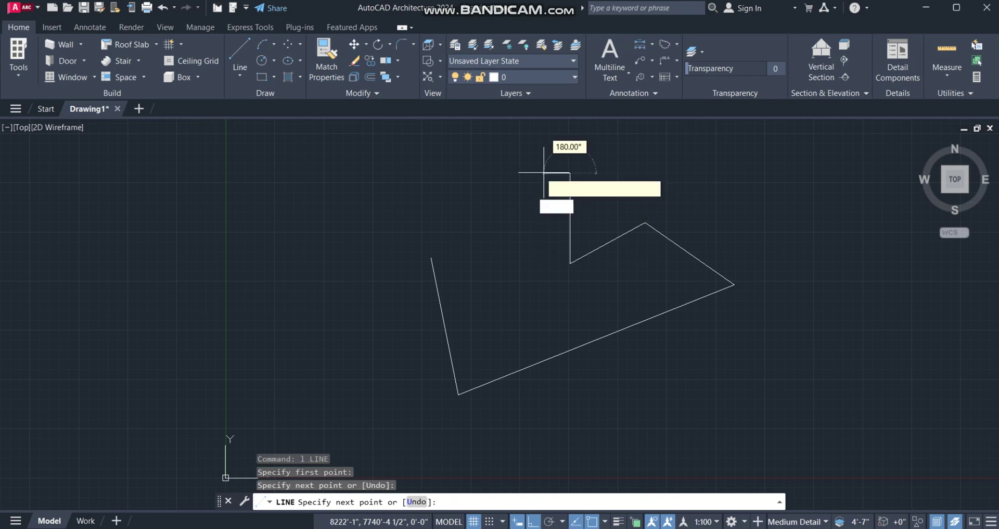
pyautogui.click(433, 173)
pyautogui.click(432, 240)
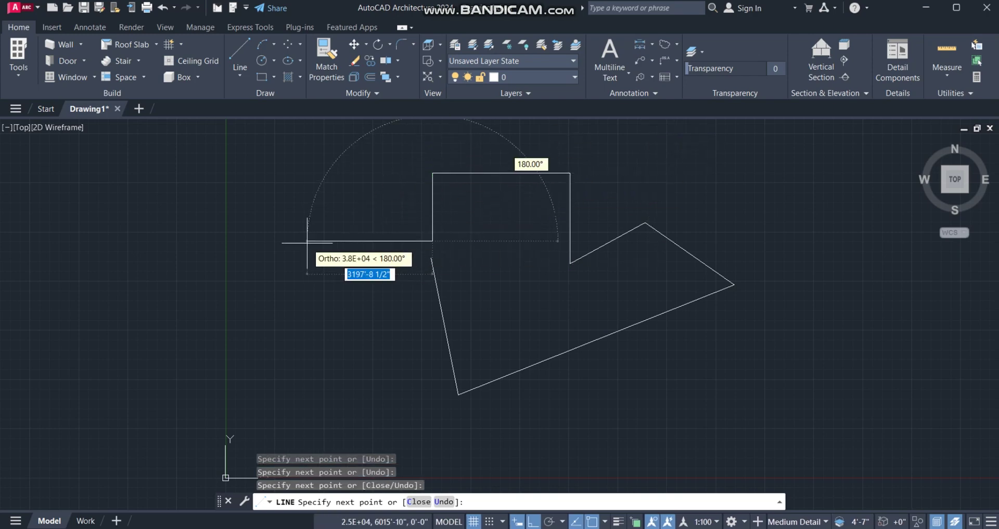
pyautogui.click(308, 240)
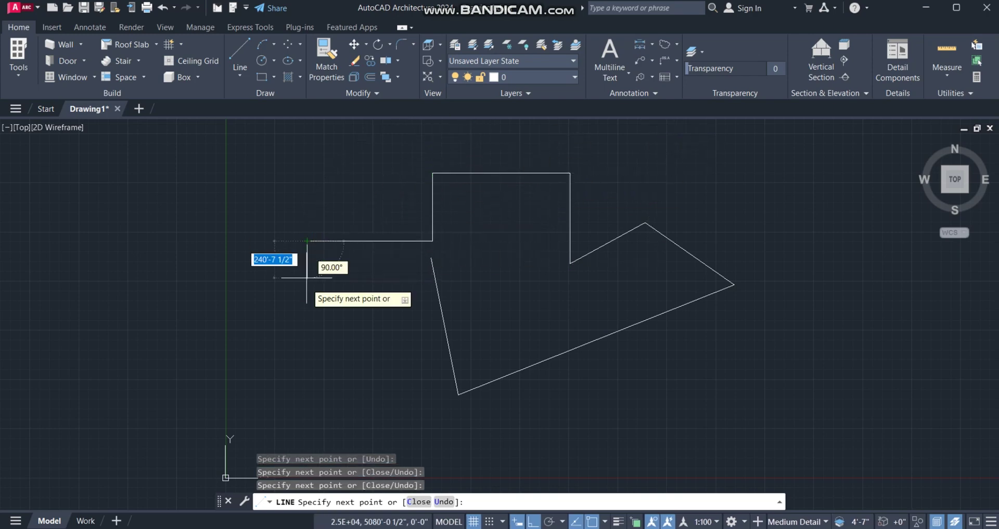
pyautogui.click(303, 357)
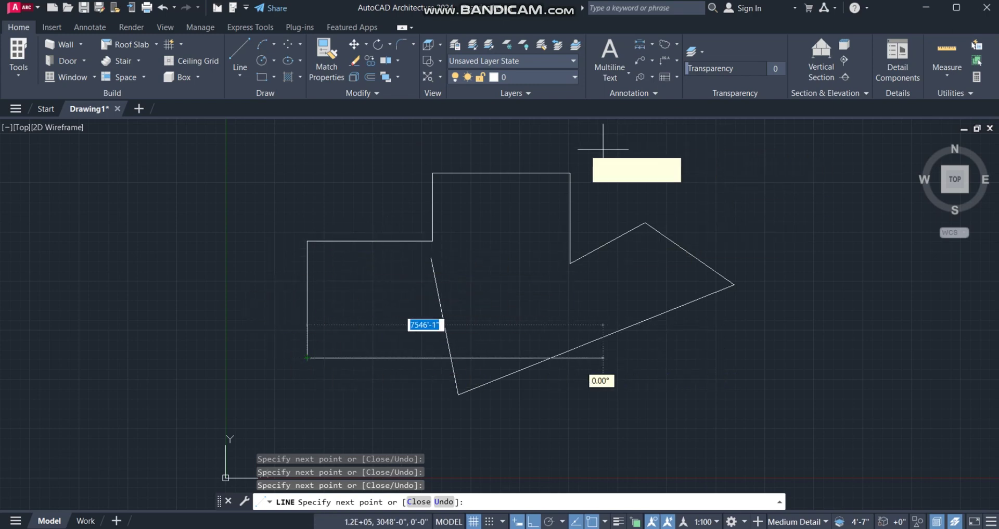
pyautogui.click(382, 295)
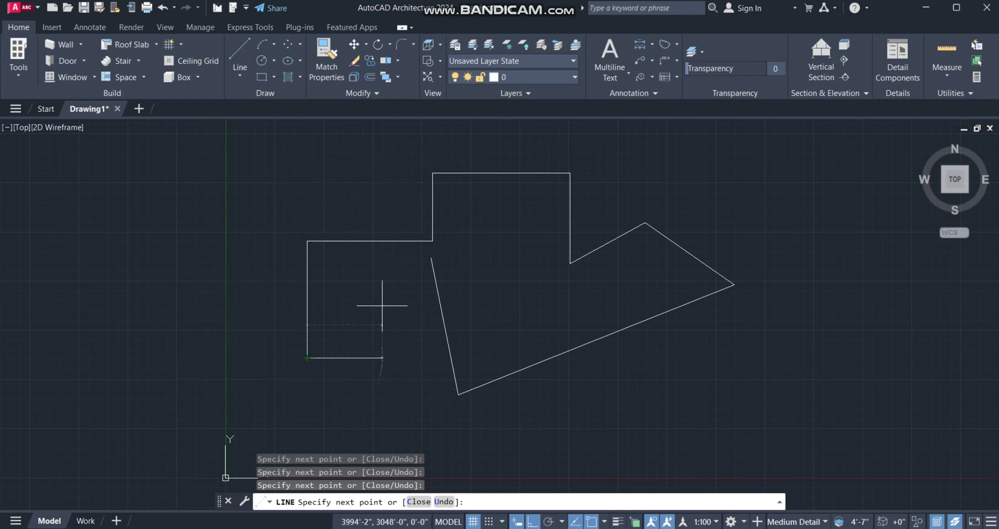
pyautogui.click(370, 268)
pyautogui.press('Escape')
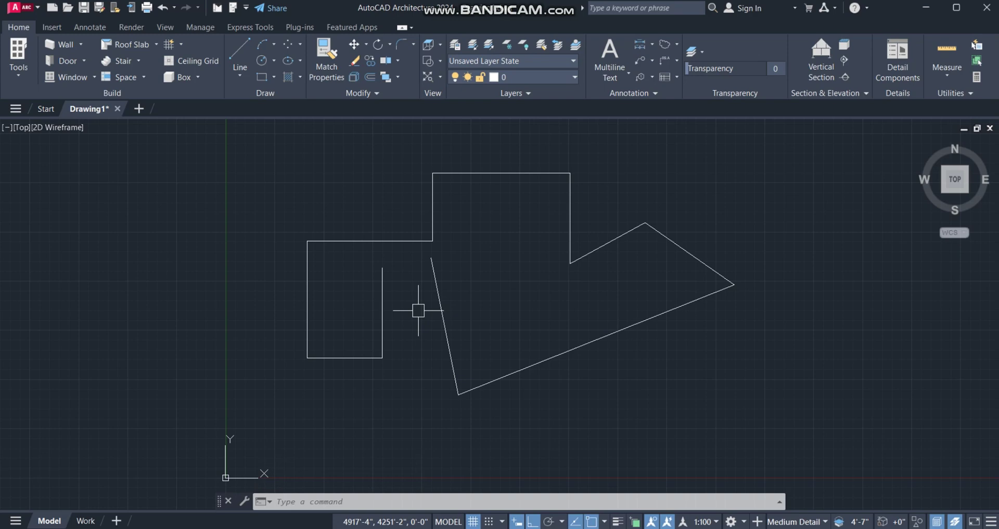
# Step: Place three Standard multi-landing stairs with 1/2 landing turns in the empty area east of the line shapes
pyautogui.scroll(-3, 455, 250)
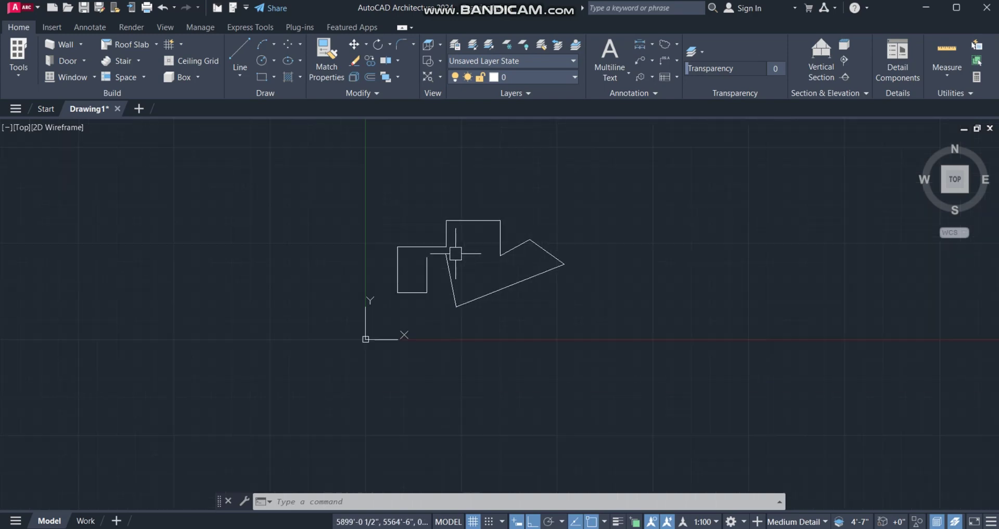
pyautogui.click(123, 61)
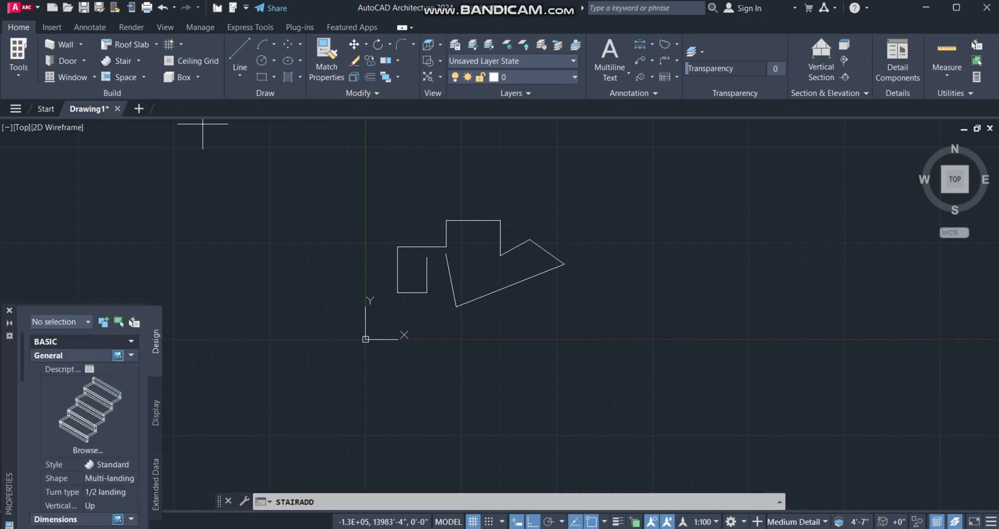
pyautogui.click(691, 250)
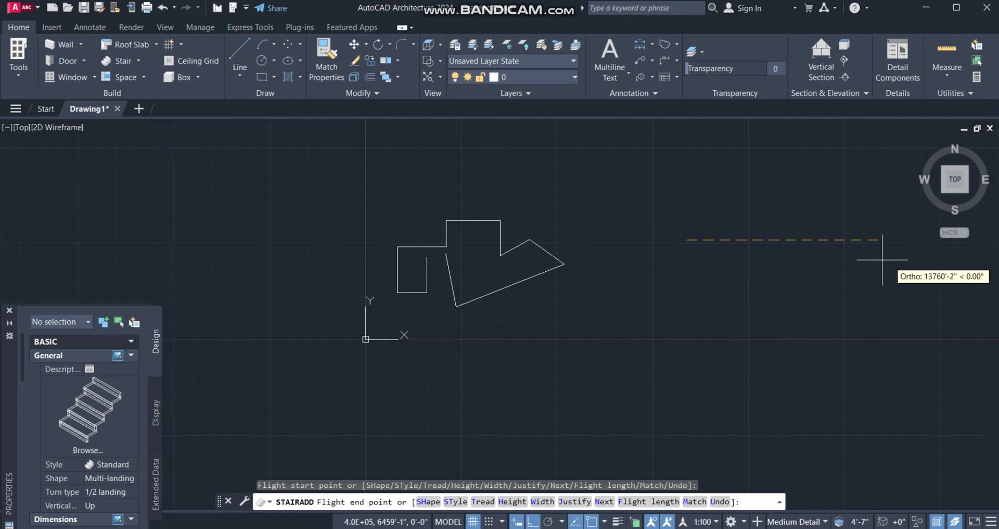
pyautogui.click(852, 259)
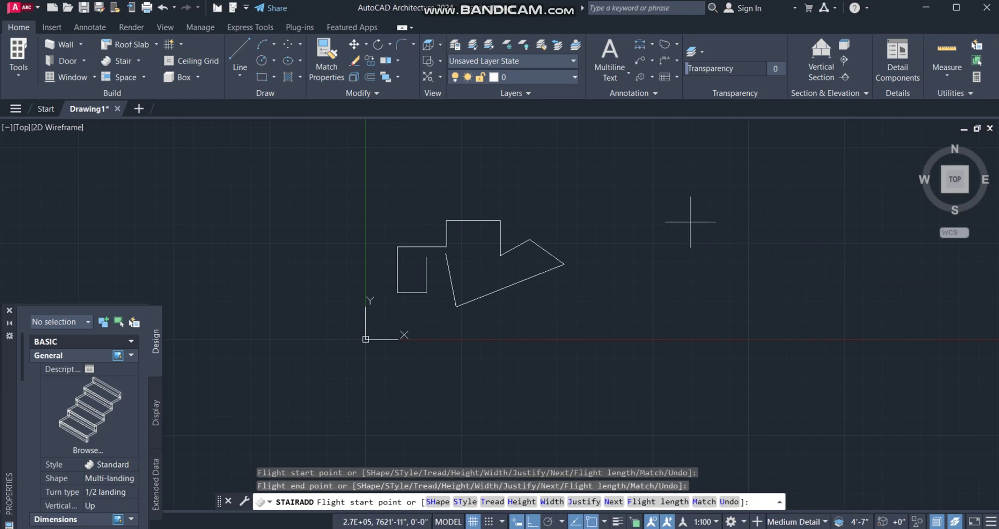
pyautogui.click(656, 214)
pyautogui.click(791, 229)
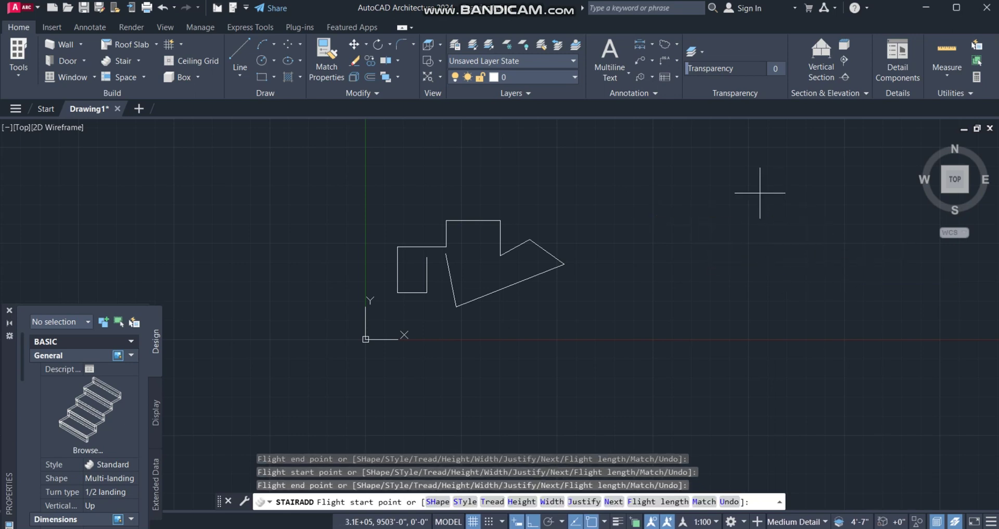
pyautogui.scroll(3, 744, 190)
pyautogui.click(498, 201)
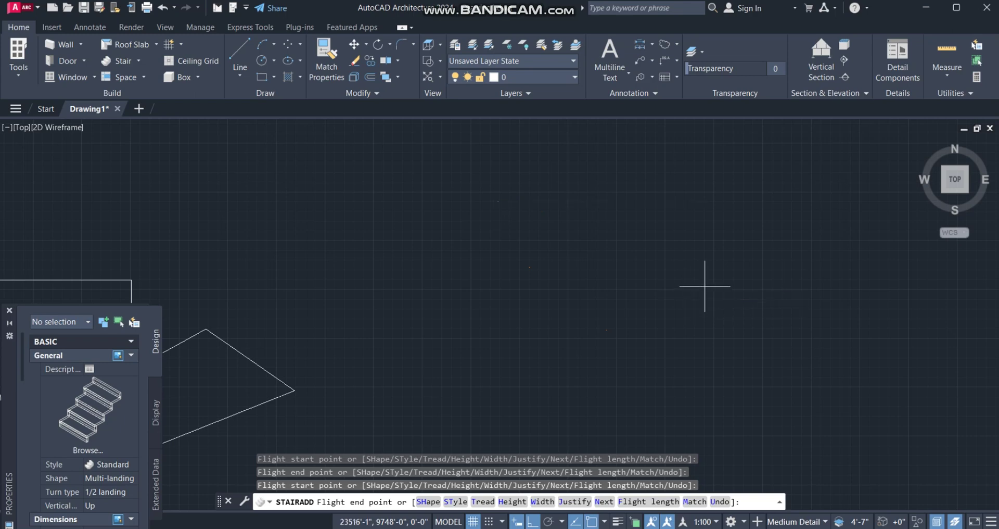
pyautogui.click(705, 286)
pyautogui.scroll(2, 627, 334)
pyautogui.scroll(-5, 609, 349)
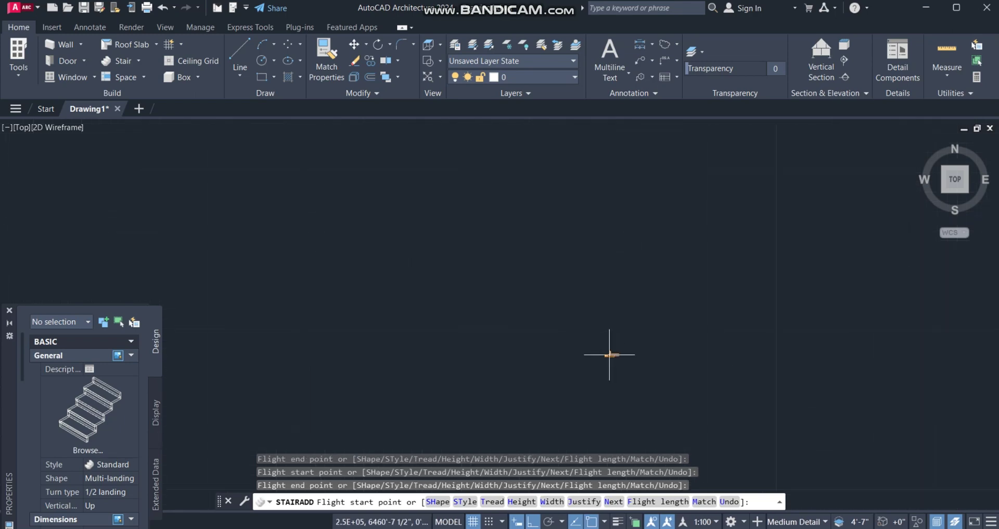
pyautogui.scroll(5, 600, 352)
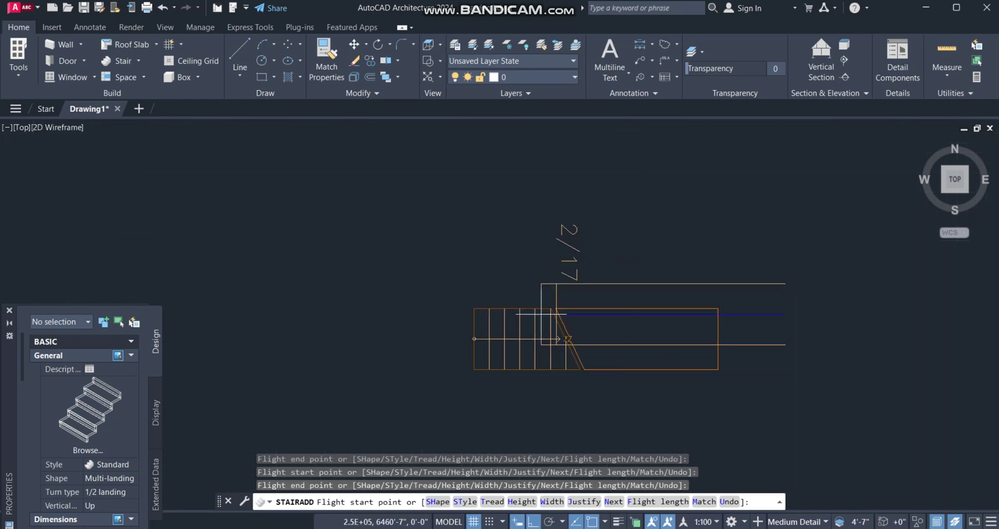
pyautogui.press('Return')
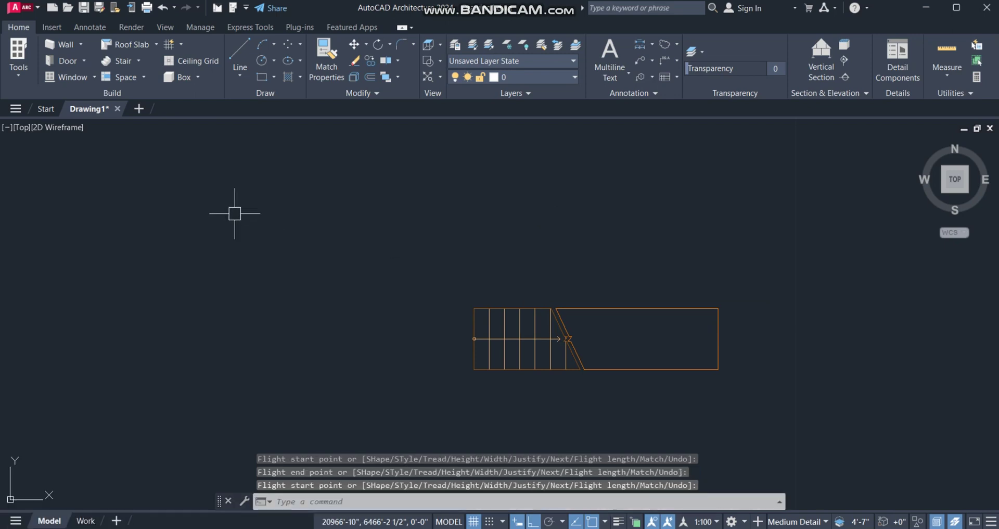
# Step: Switch the view to SW Isometric and examine one of the placed stairs up close
pyautogui.click(21, 127)
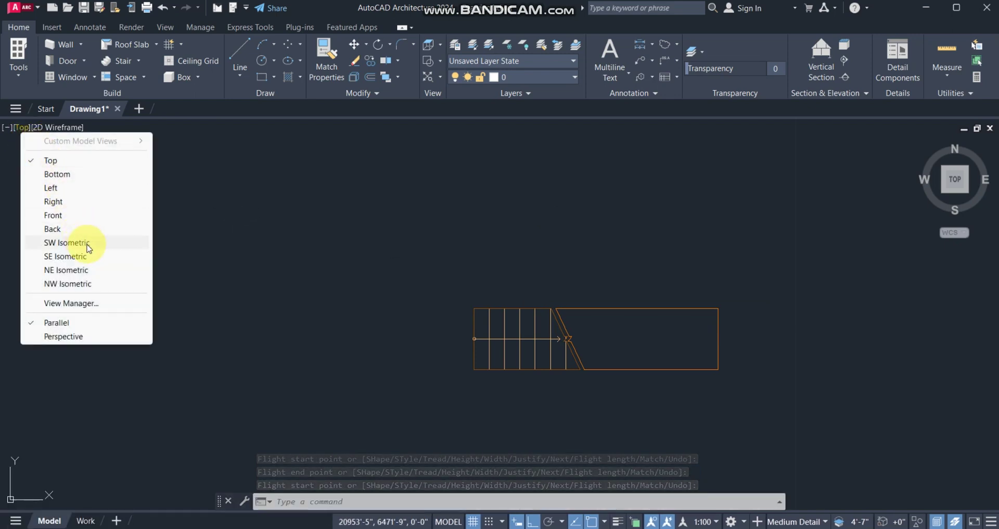
pyautogui.click(88, 245)
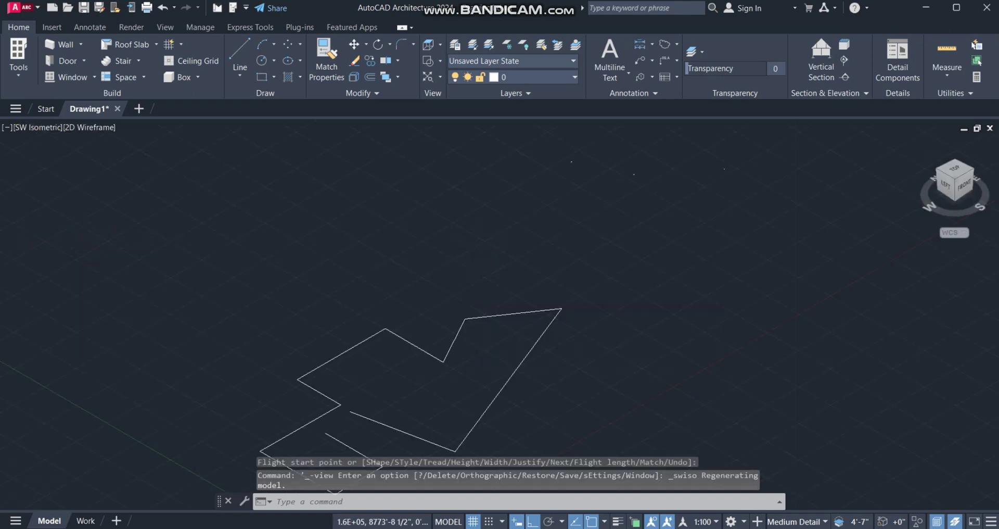
pyautogui.scroll(-5, 446, 335)
pyautogui.scroll(10, 504, 234)
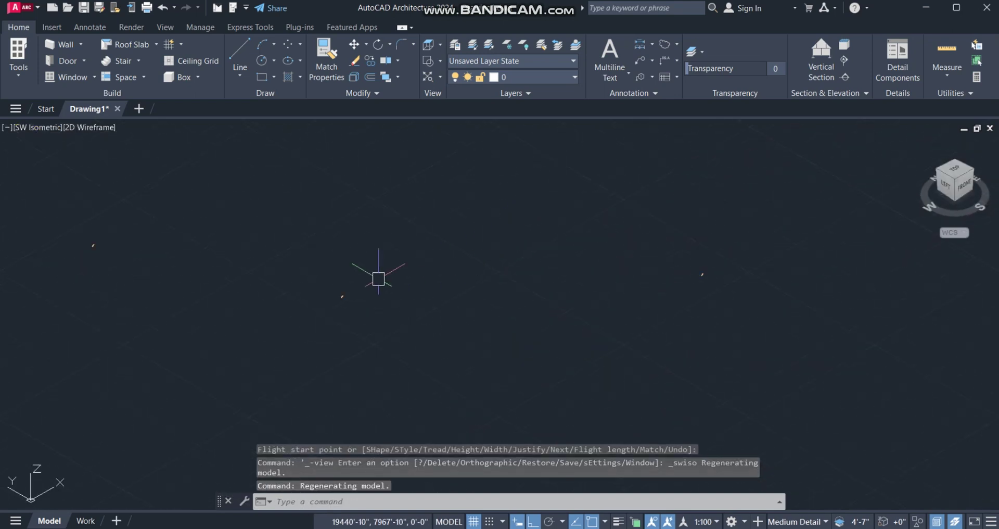
pyautogui.scroll(8, 327, 300)
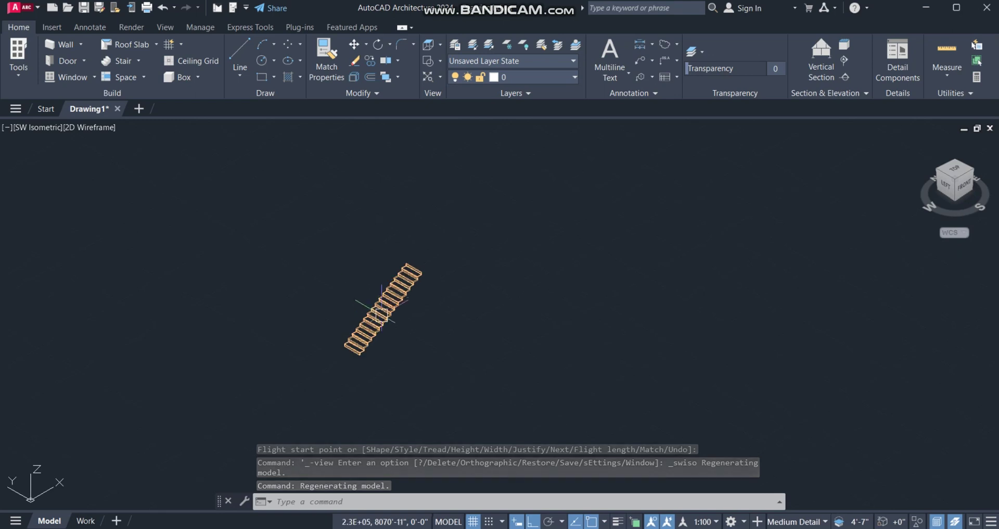
pyautogui.scroll(-3, 468, 330)
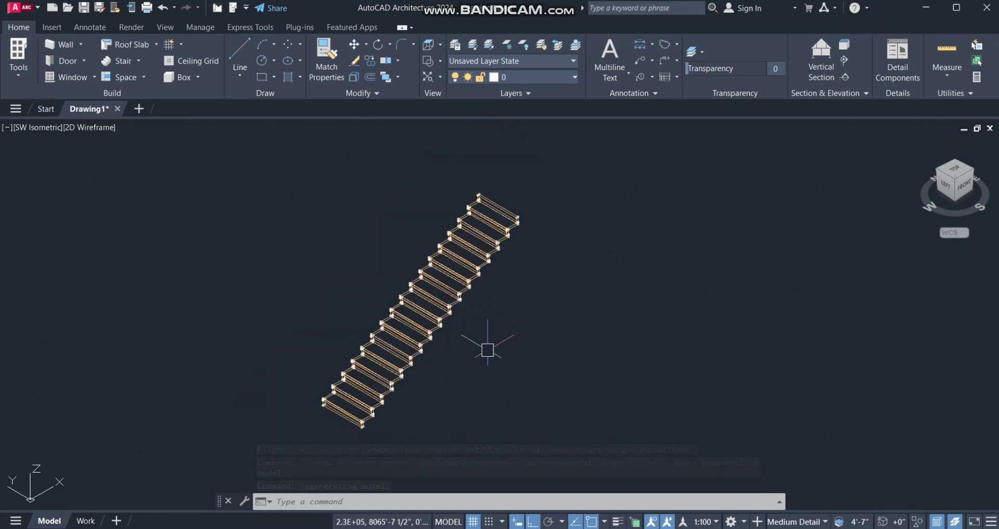
pyautogui.scroll(3, 417, 330)
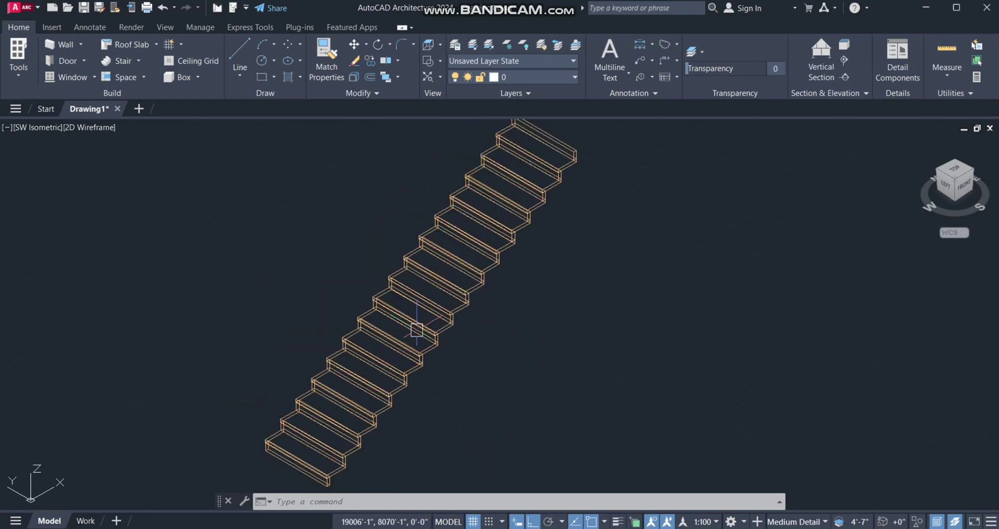
pyautogui.click(417, 330)
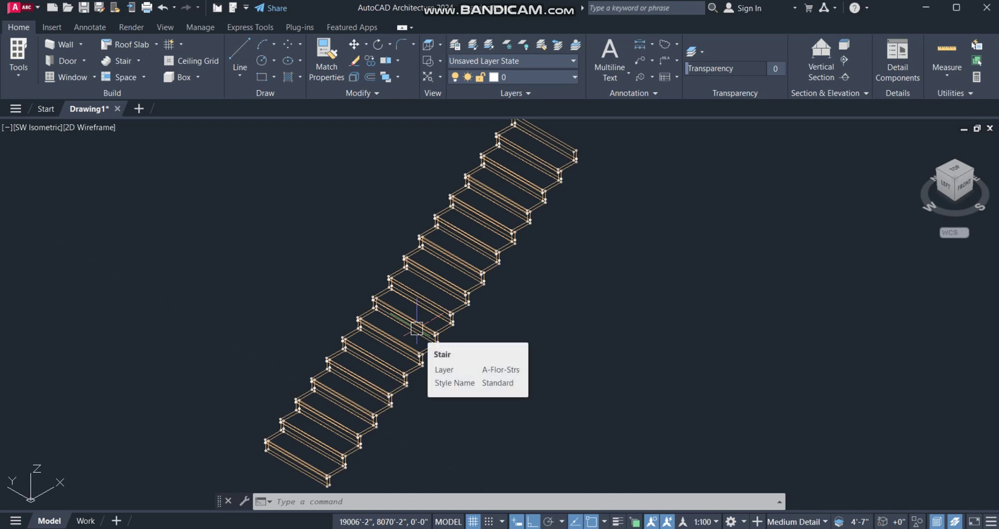
# Step: Clear the stair selection and change the visual style from 2D Wireframe to Realistic
pyautogui.press('Escape')
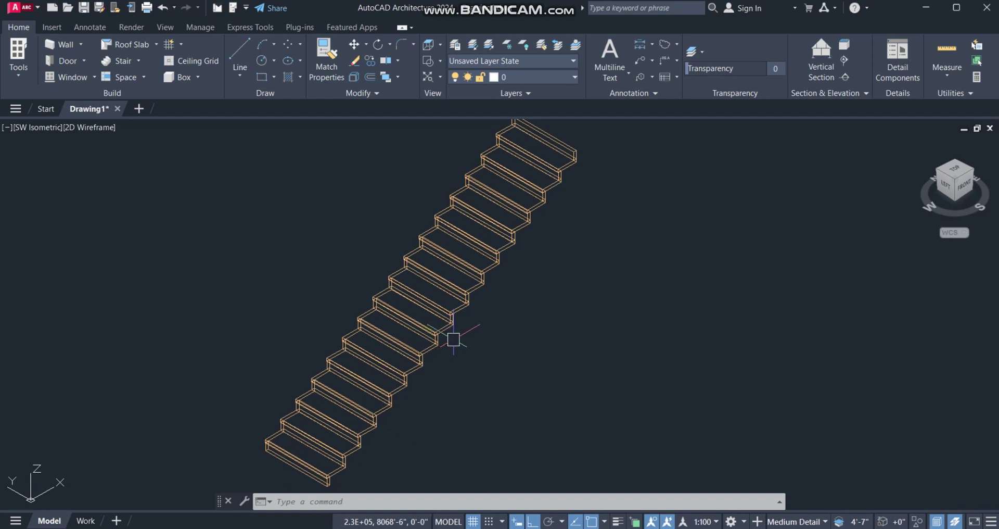
pyautogui.click(89, 129)
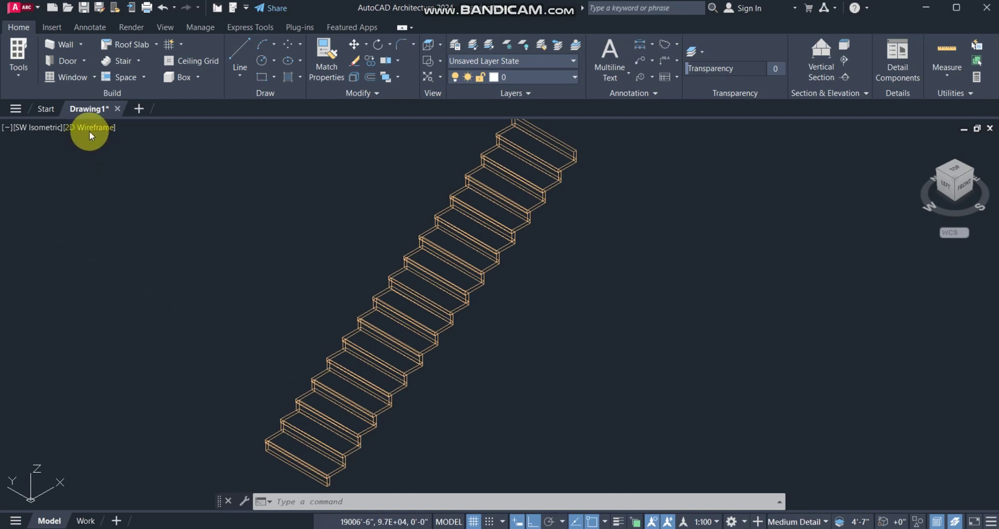
pyautogui.click(88, 130)
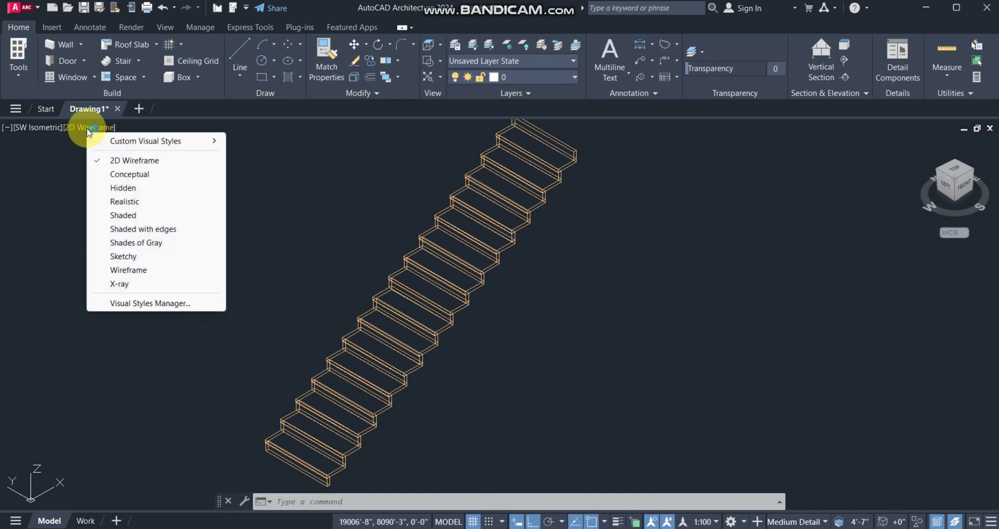
pyautogui.click(138, 204)
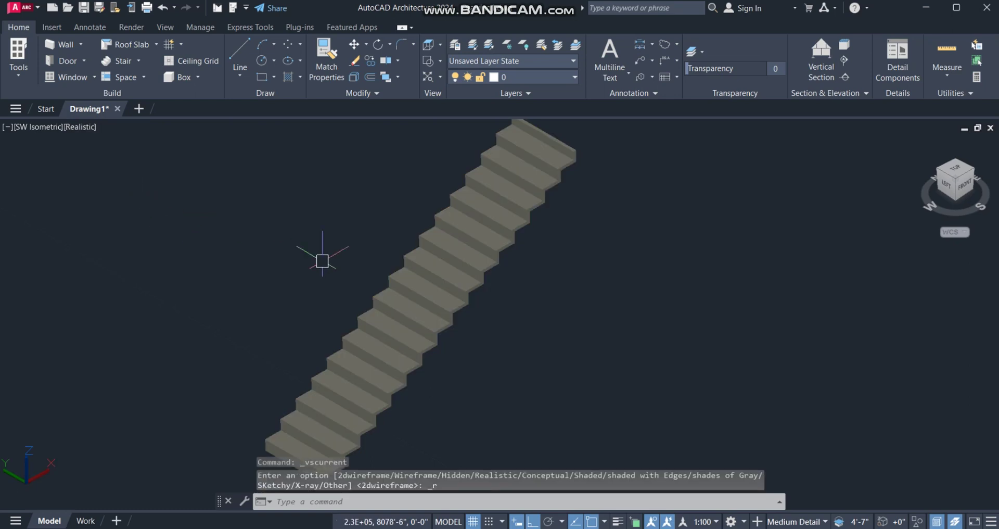
# Step: Examine the shaded stair up close and from a distance in the isometric view
pyautogui.scroll(2, 480, 253)
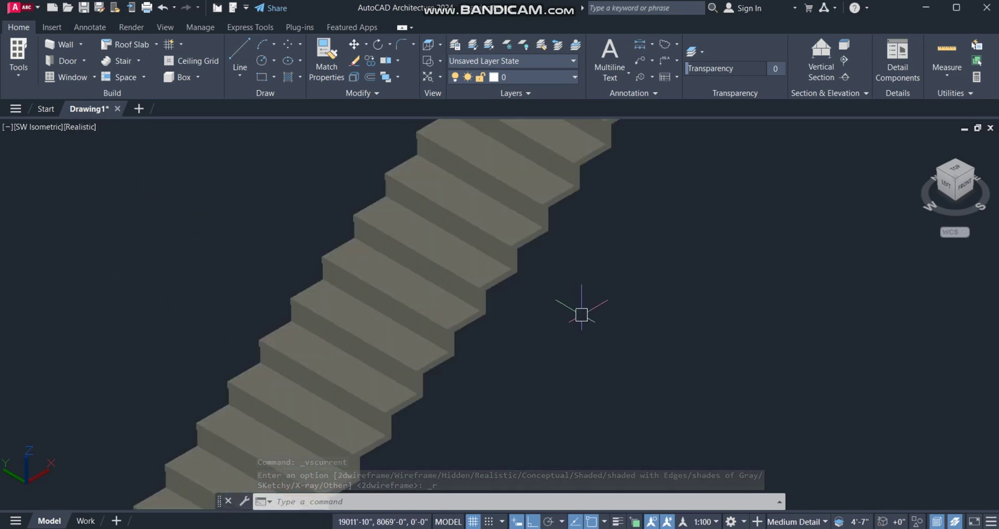
pyautogui.scroll(-2, 579, 252)
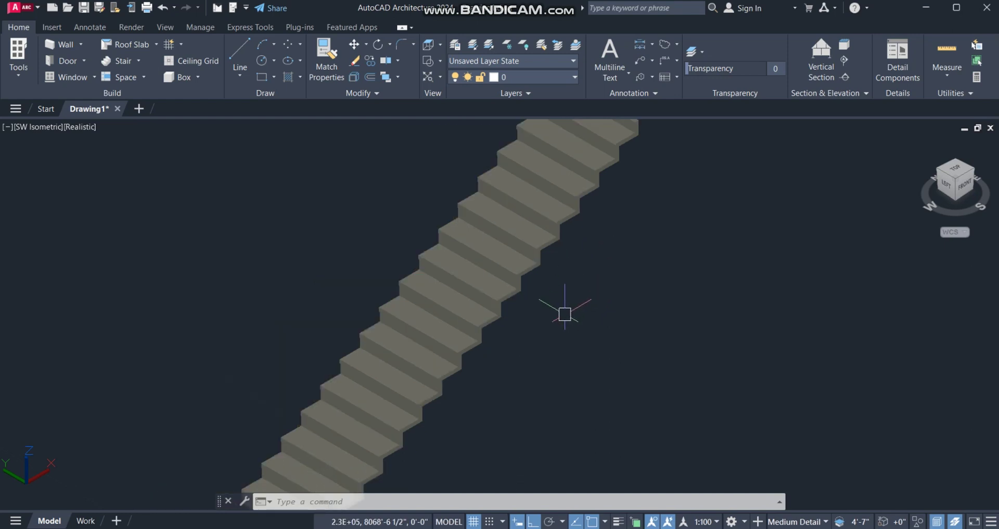
pyautogui.scroll(-2, 546, 334)
pyautogui.scroll(-2, 508, 364)
pyautogui.scroll(2, 517, 352)
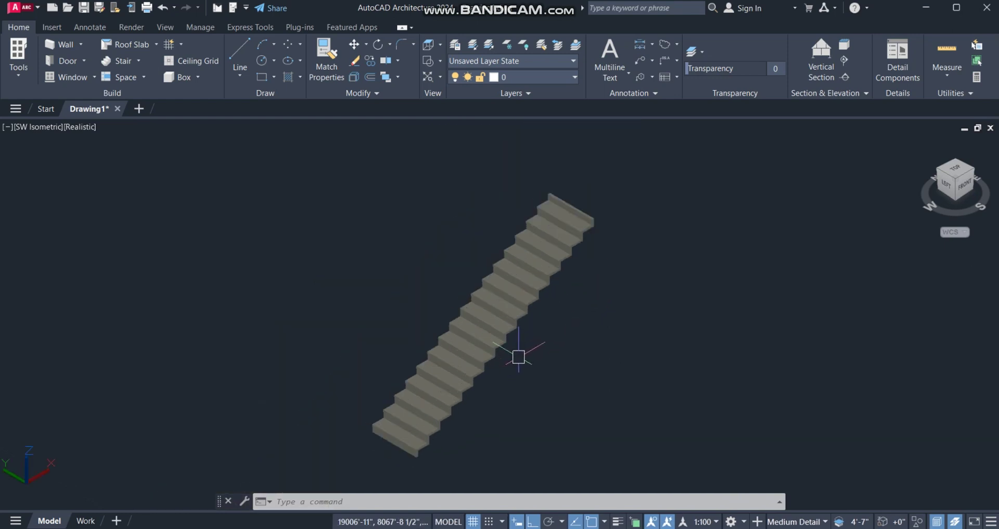
pyautogui.scroll(-5, 468, 312)
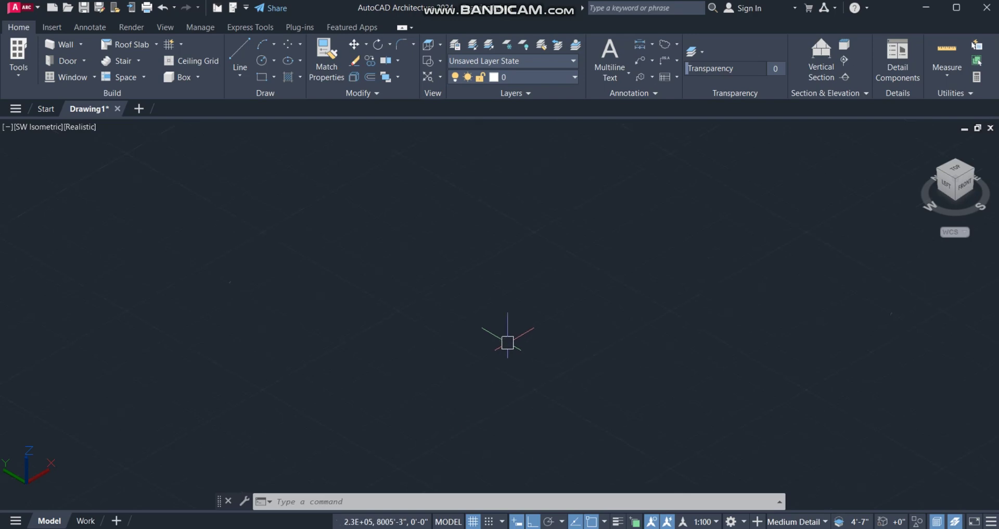
pyautogui.scroll(-2, 400, 322)
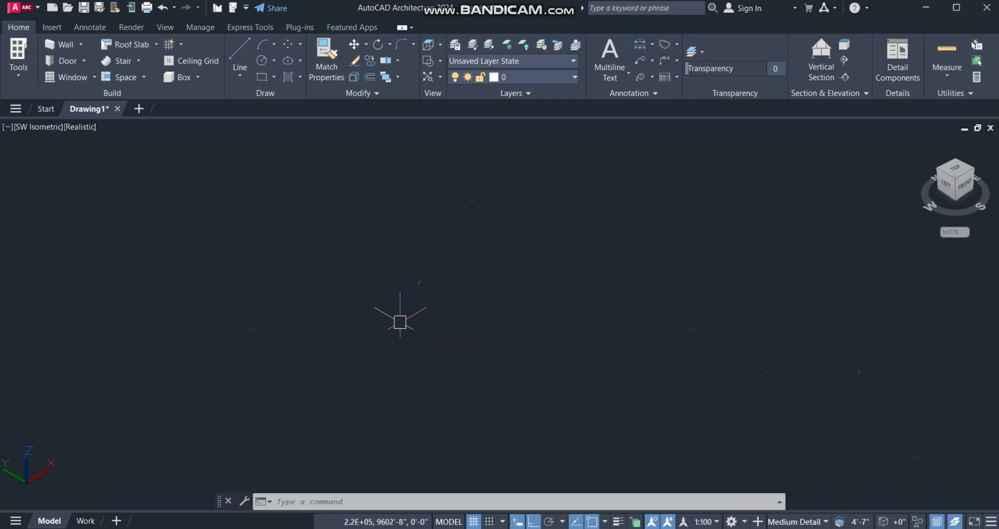
pyautogui.scroll(8, 424, 273)
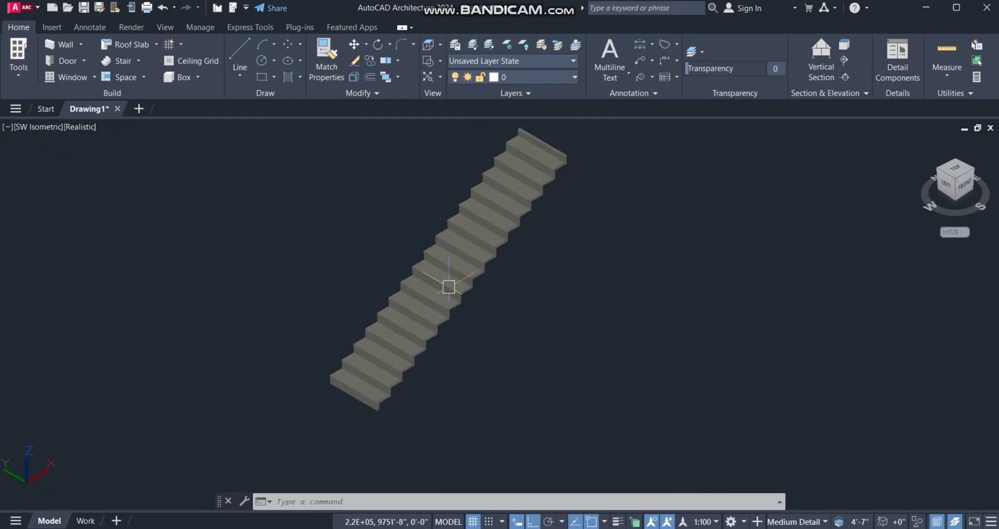
# Step: With ortho on, draw two perpendicular Standard wall segments beside the stair, the second about 3'-9" long
pyautogui.click(62, 44)
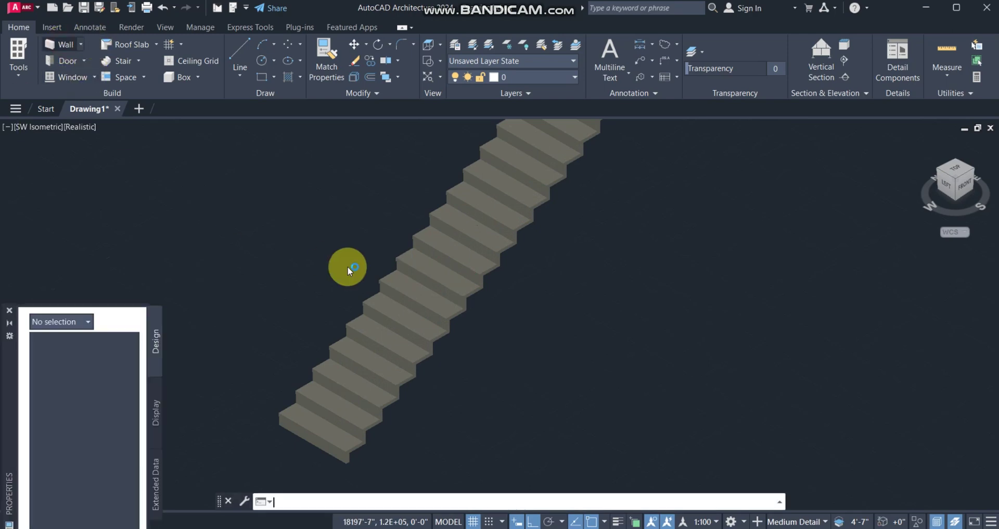
pyautogui.click(593, 415)
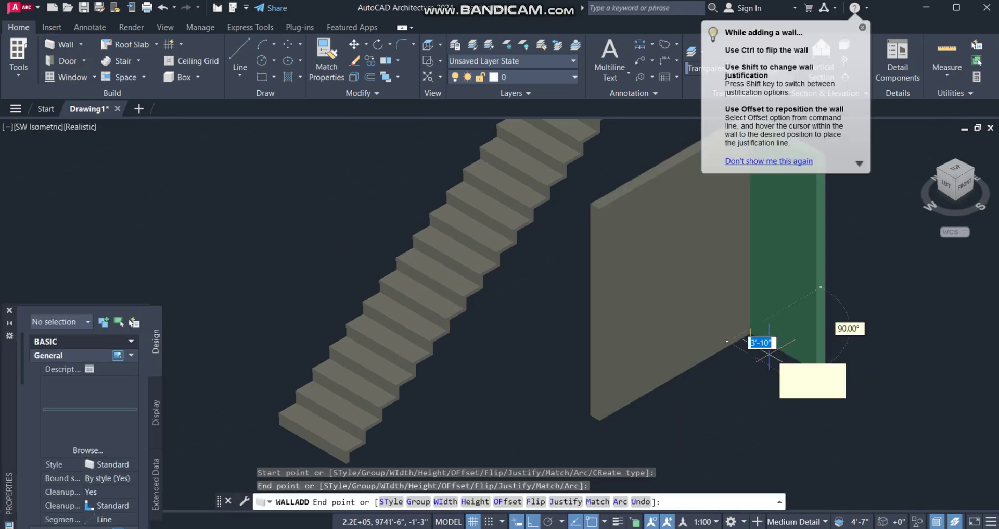
pyautogui.scroll(-8, 728, 338)
pyautogui.scroll(8, 711, 337)
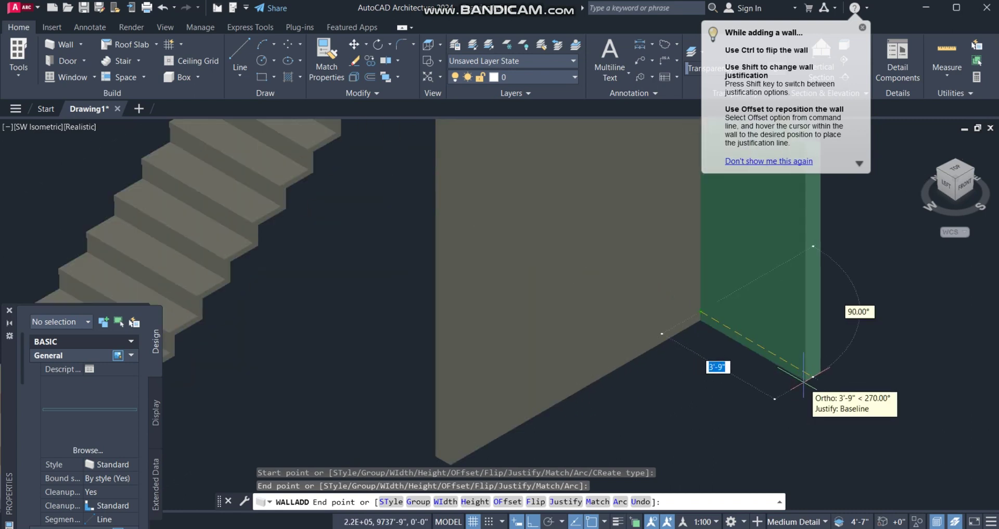
pyautogui.click(804, 381)
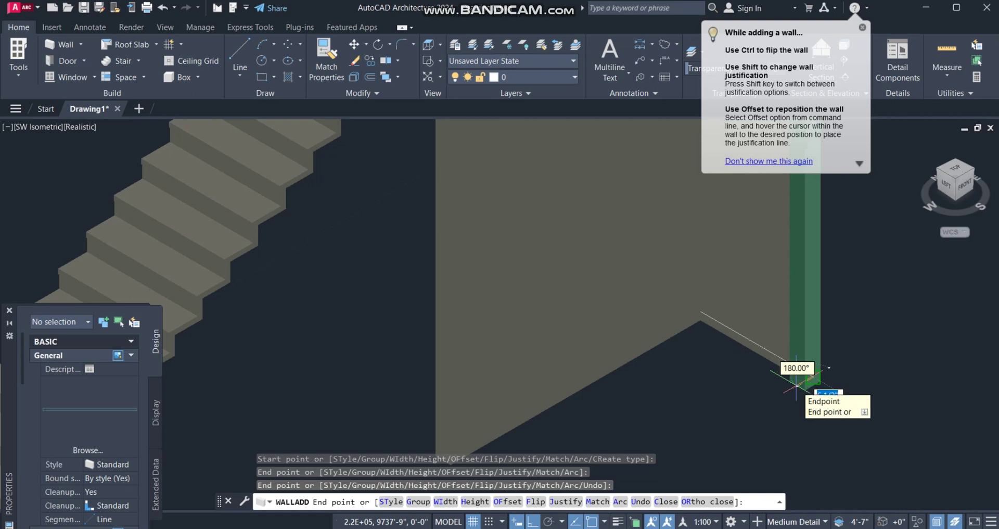
# Step: Extend the wall chain with two slanted segments with ortho off, finish the wall, and turn ortho back on
pyautogui.press('F8')
pyautogui.scroll(-5, 786, 401)
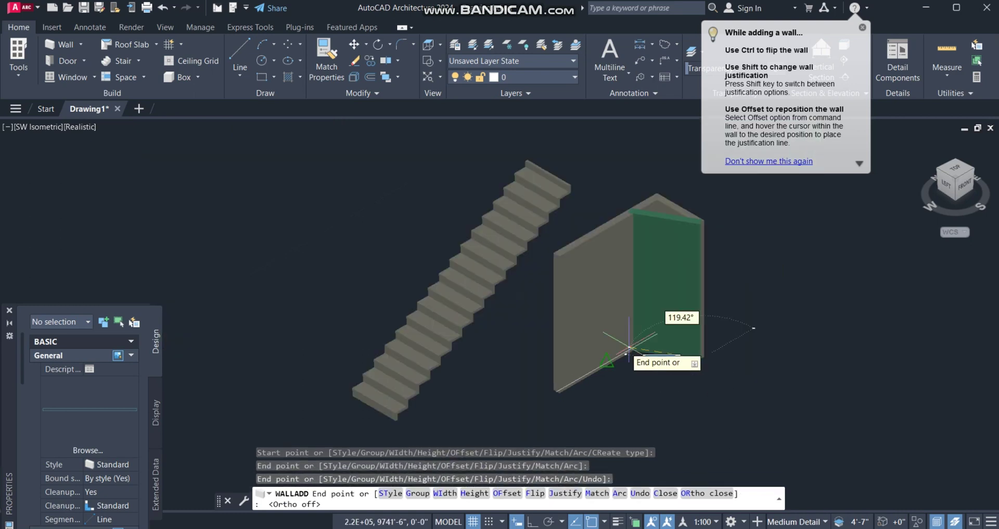
pyautogui.scroll(2, 629, 374)
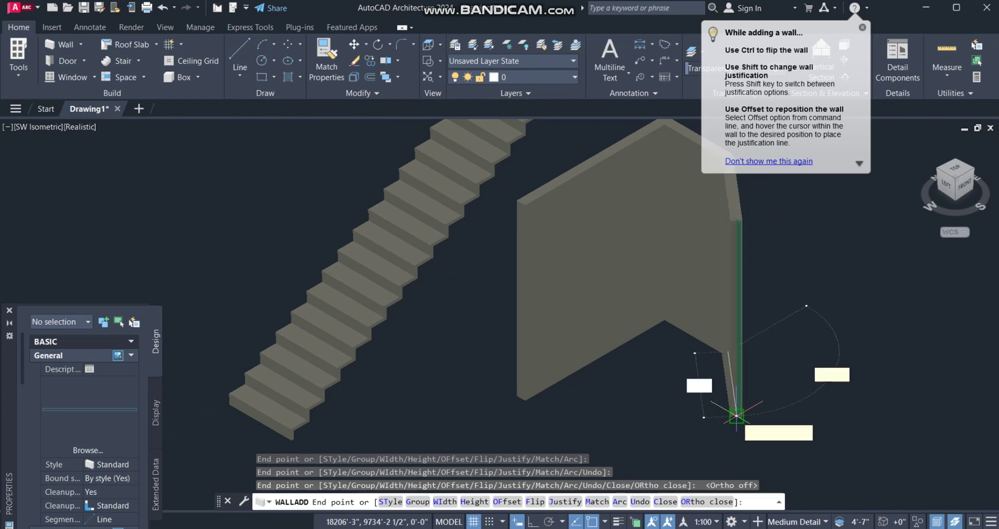
pyautogui.click(607, 391)
pyautogui.press('Return')
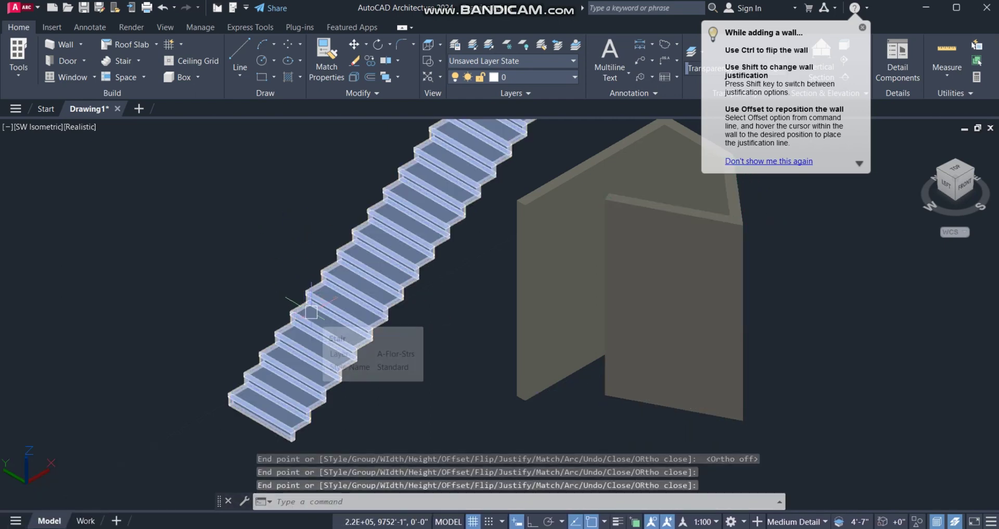
pyautogui.press('F8')
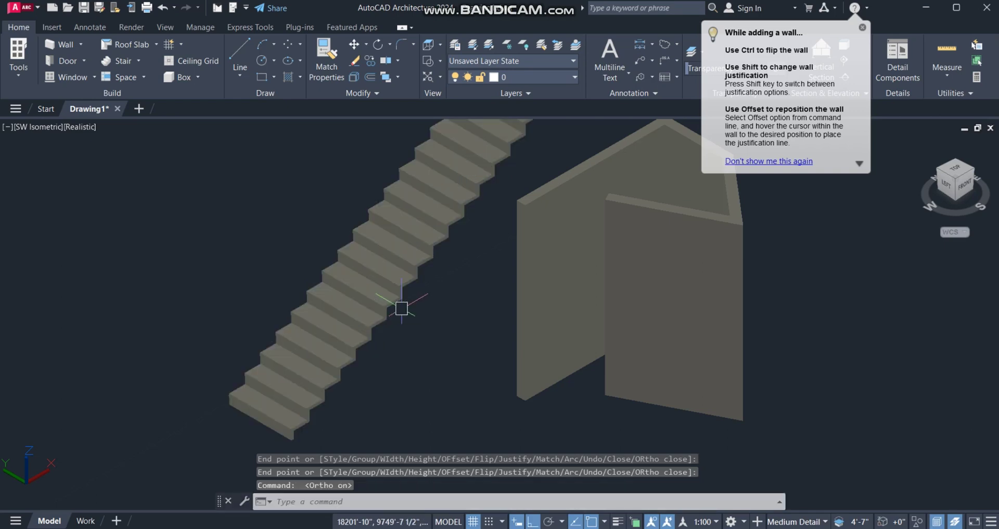
# Step: Switch the view from SW Isometric to Top and bring the line shapes near the origin into view
pyautogui.scroll(-2, 428, 347)
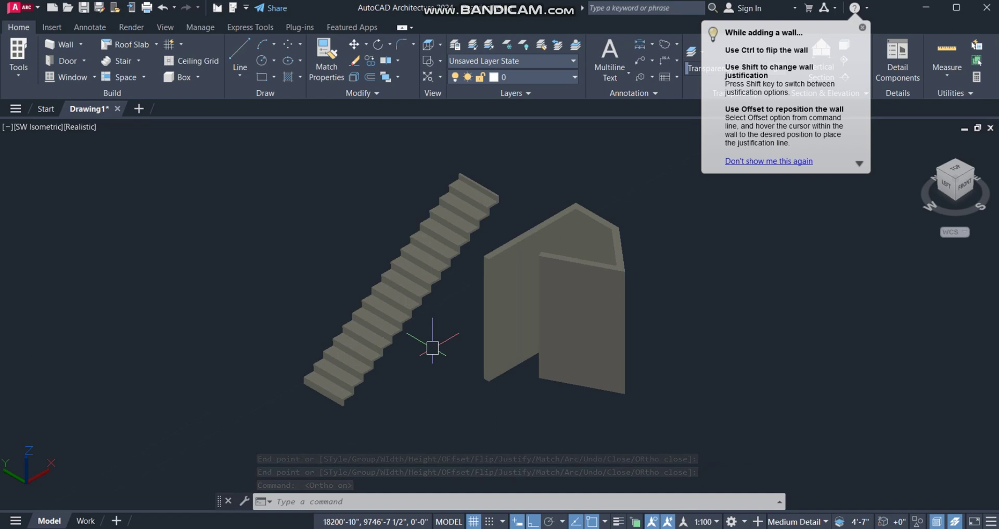
pyautogui.scroll(-1, 458, 327)
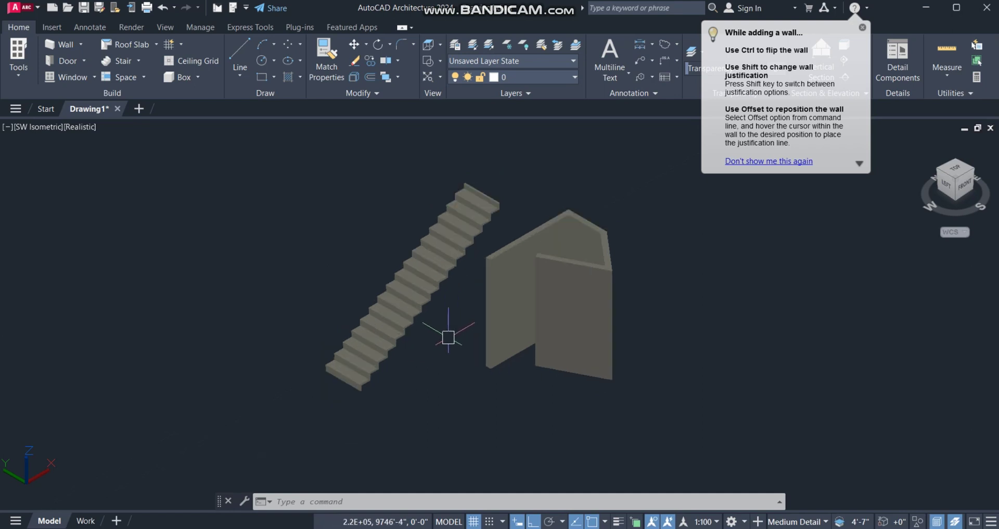
pyautogui.click(27, 127)
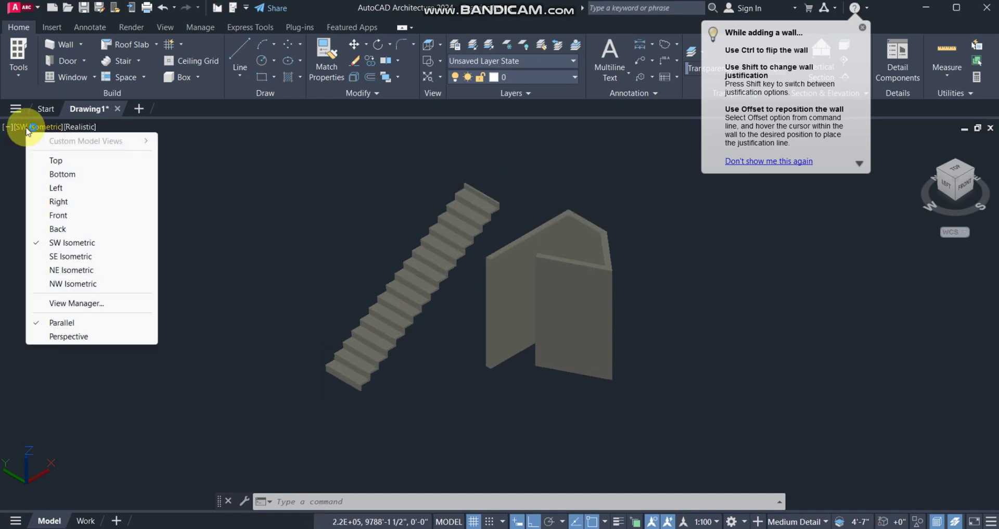
pyautogui.click(56, 160)
pyautogui.scroll(-5, 322, 331)
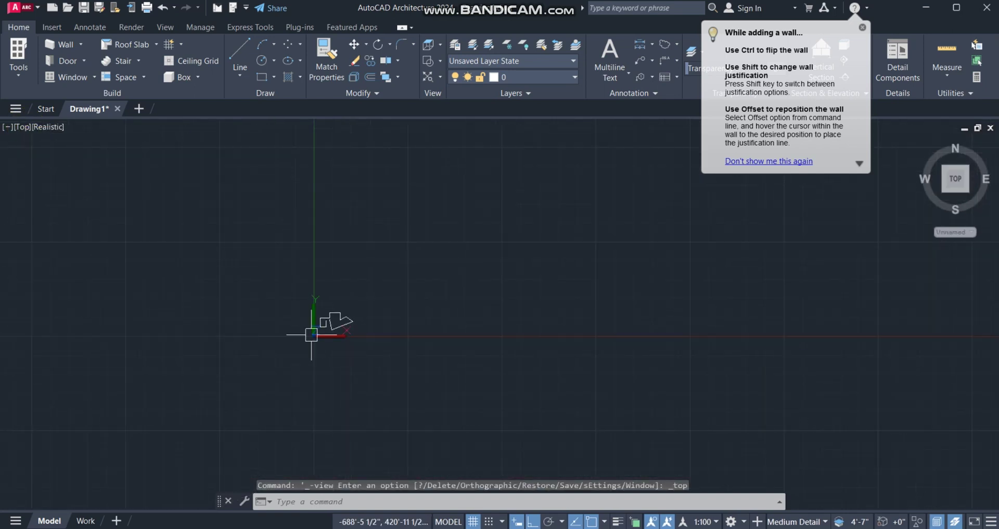
pyautogui.scroll(3, 325, 328)
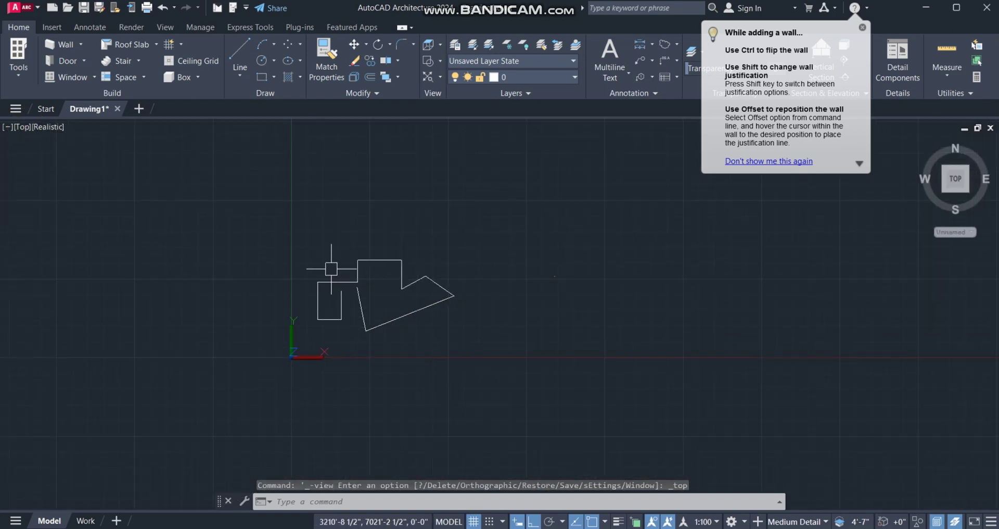